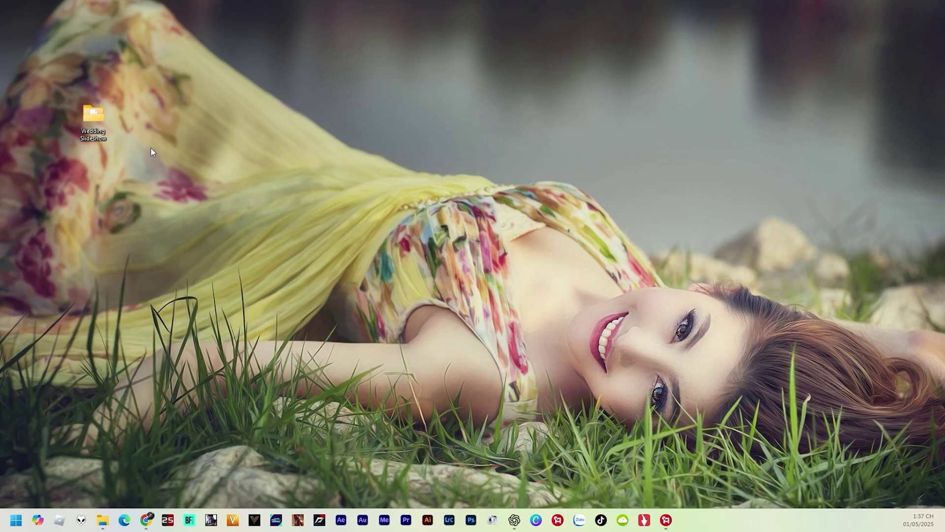
Step: Open the Wedding Slideshow project file from Wedding Slideshow > Premiere, then minimize Explorer
{"action": "double_click", "coordinate": [92, 117]}
{"action": "left_click", "coordinate": [406, 234]}
{"action": "double_click", "coordinate": [405, 234]}
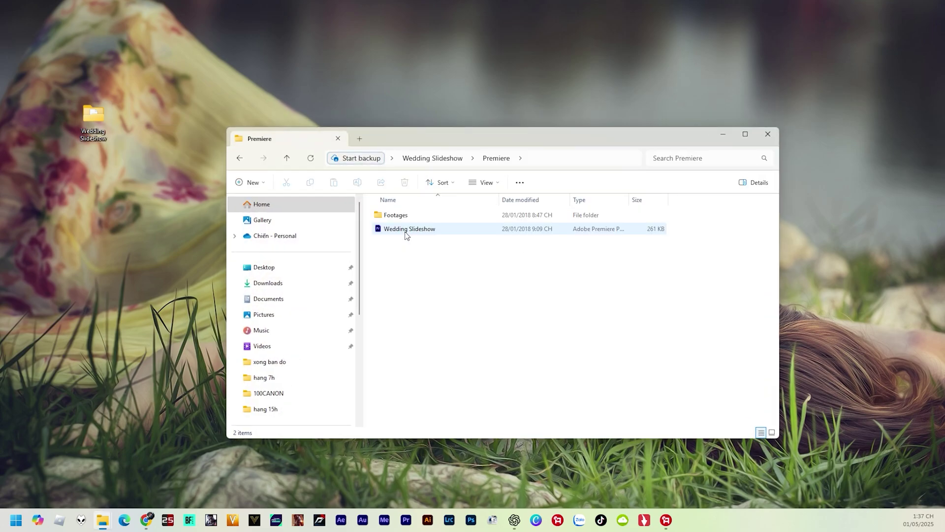
{"action": "double_click", "coordinate": [405, 235]}
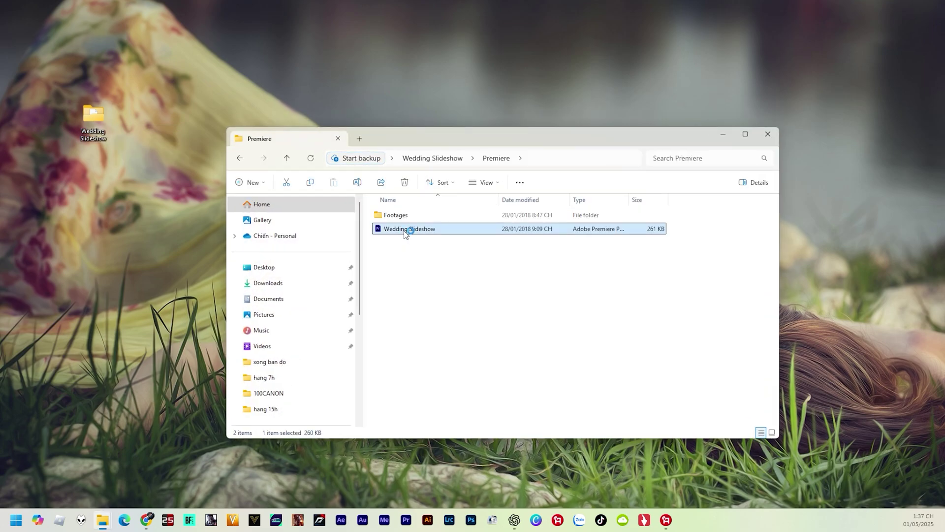
{"action": "left_click", "coordinate": [722, 134]}
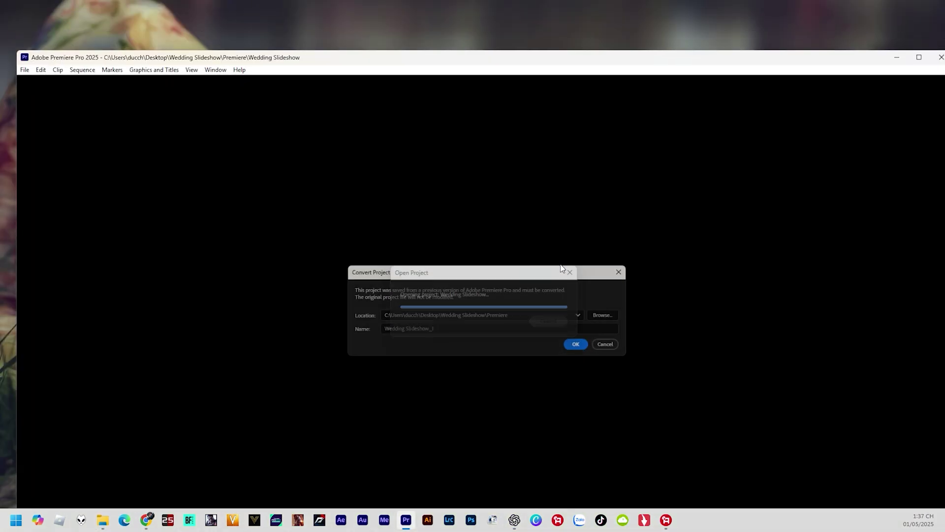
Step: Accept the project conversion and legacy title upgrade, and dismiss the missing fonts prompt
{"action": "left_click", "coordinate": [583, 348]}
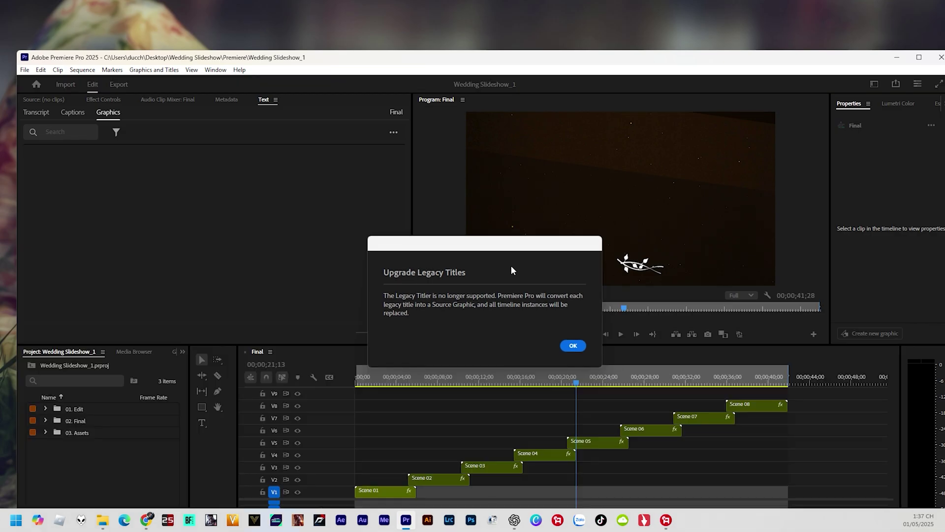
{"action": "left_click", "coordinate": [573, 346]}
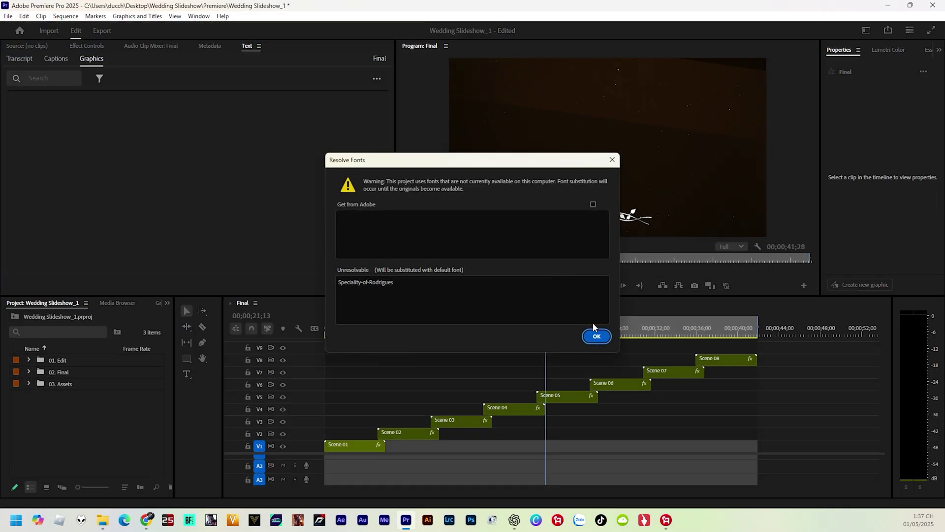
{"action": "left_click", "coordinate": [597, 335]}
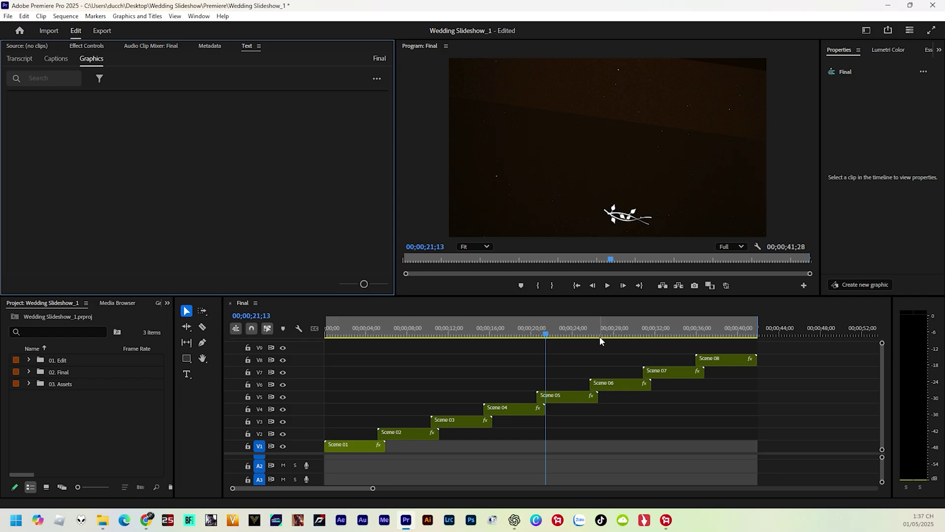
Step: Scrub the Final sequence back to the start to preview the opening Wedding Slideshow title
{"action": "left_click_drag", "start_coordinate": [545, 335], "coordinate": [323, 348]}
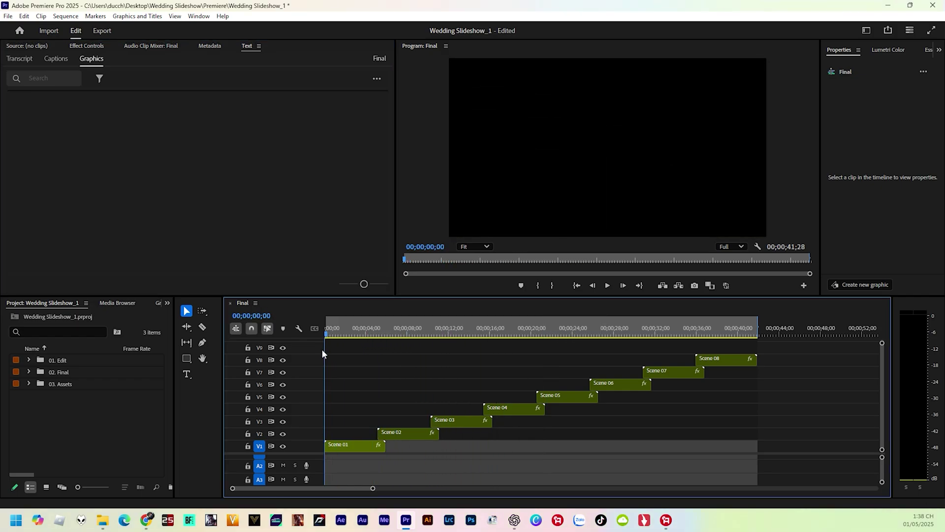
{"action": "left_click_drag", "start_coordinate": [320, 349], "coordinate": [329, 348]}
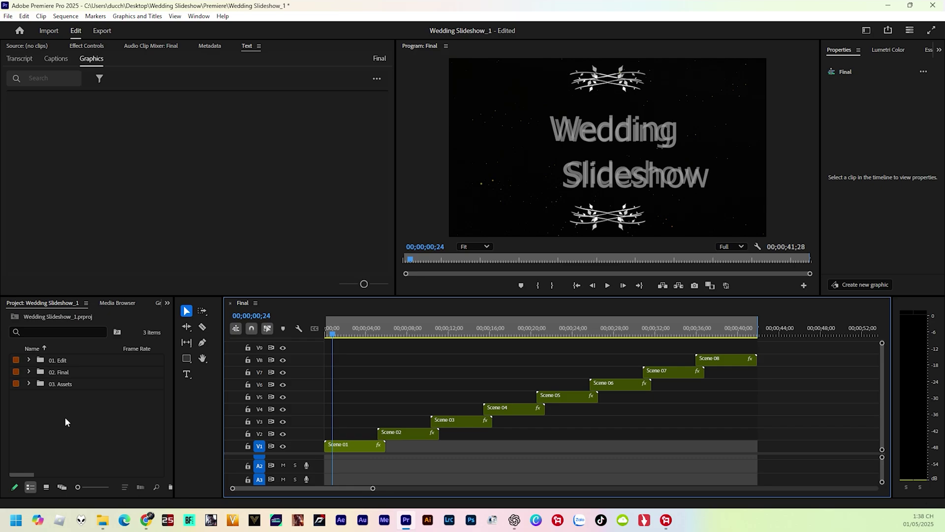
{"action": "double_click", "coordinate": [65, 422]}
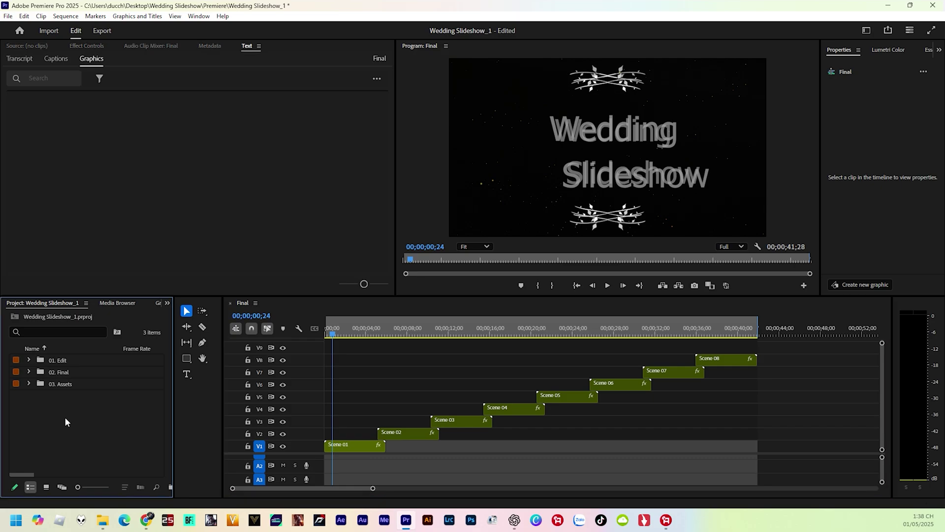
Step: Import the twelve couple photos from the ALBUM KOREA folder
{"action": "left_click", "coordinate": [144, 100]}
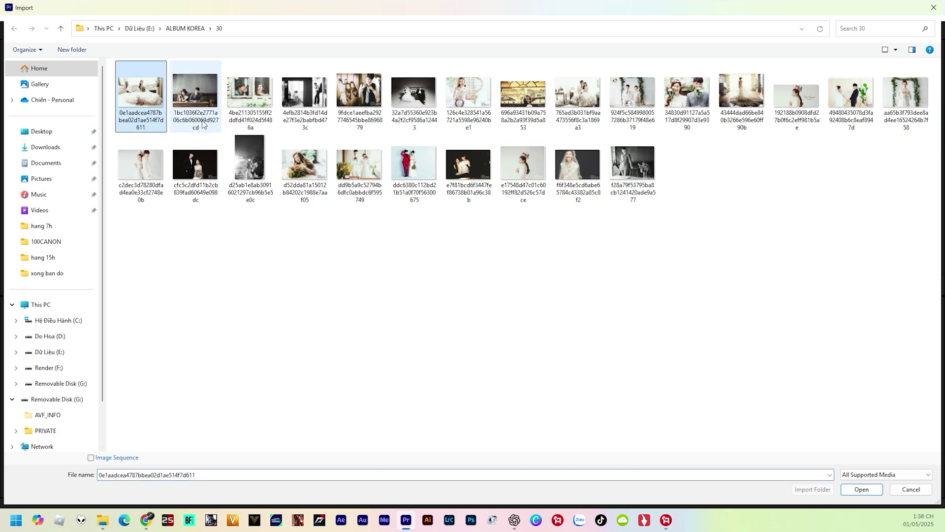
{"action": "left_click", "coordinate": [729, 105], "text": "shift"}
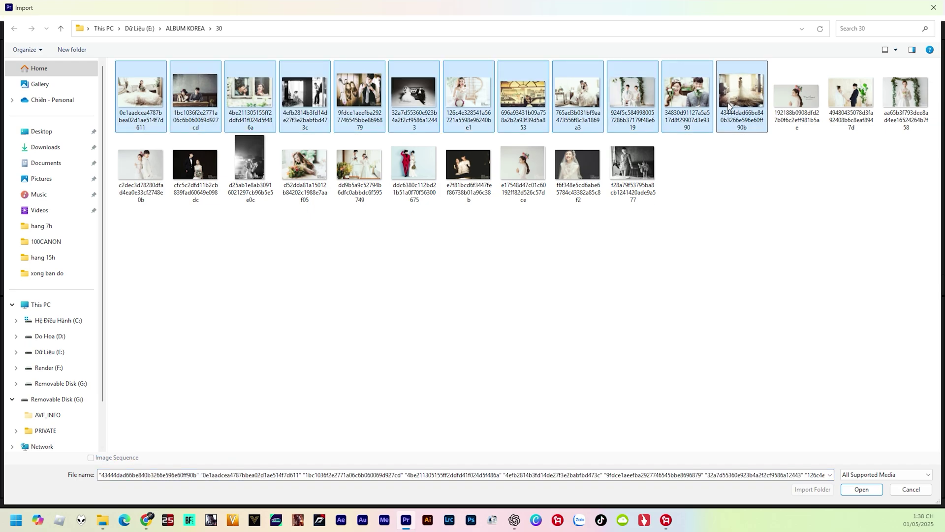
{"action": "left_click", "coordinate": [862, 490]}
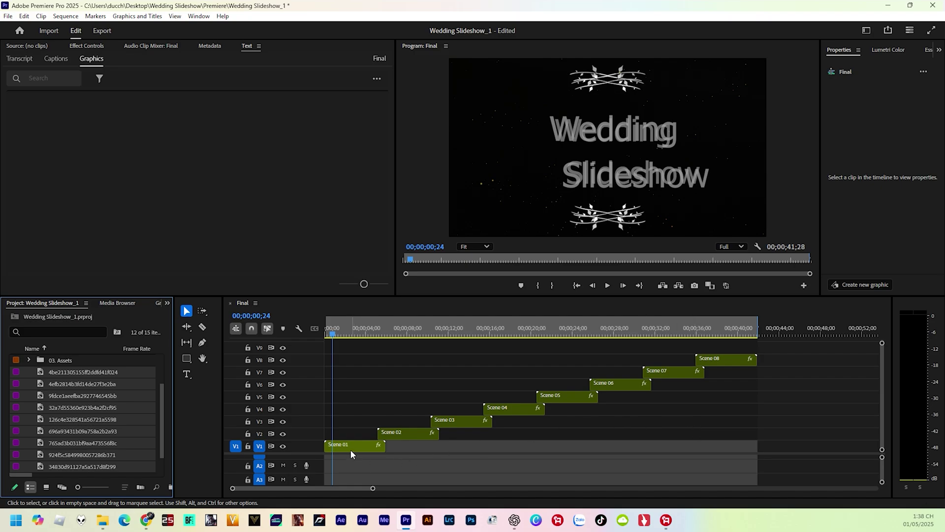
Step: Preview the ornament-framed opening title in Final, then open the Scene 01 nested sequence
{"action": "mouse_move", "coordinate": [341, 335]}
{"action": "left_mouse_down"}
{"action": "mouse_move", "coordinate": [386, 340]}
{"action": "mouse_move", "coordinate": [331, 344]}
{"action": "left_mouse_up"}
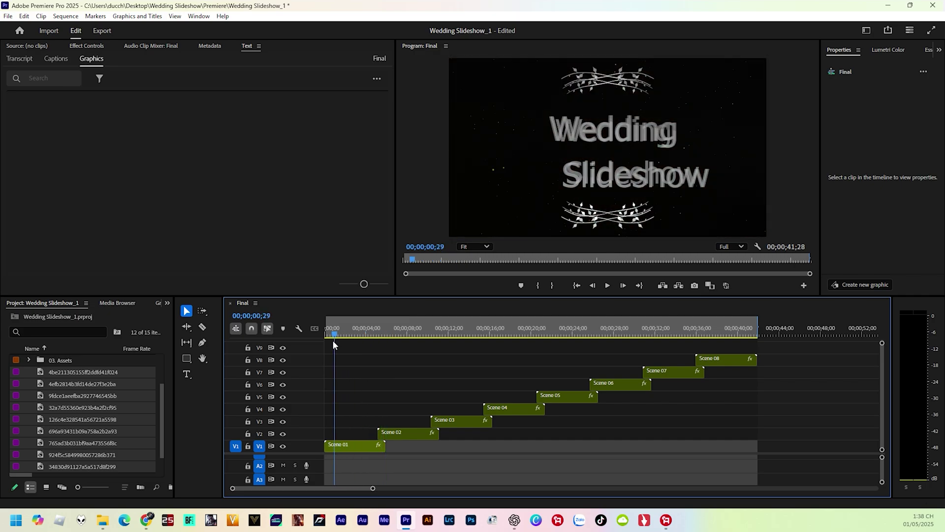
{"action": "mouse_move", "coordinate": [331, 344]}
{"action": "left_mouse_down"}
{"action": "mouse_move", "coordinate": [382, 343]}
{"action": "mouse_move", "coordinate": [352, 344]}
{"action": "left_mouse_up"}
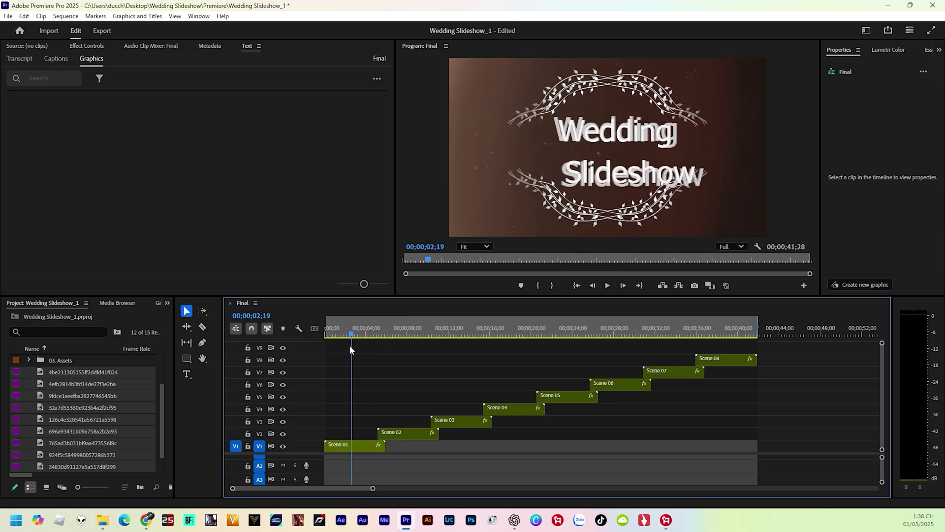
{"action": "double_click", "coordinate": [352, 445]}
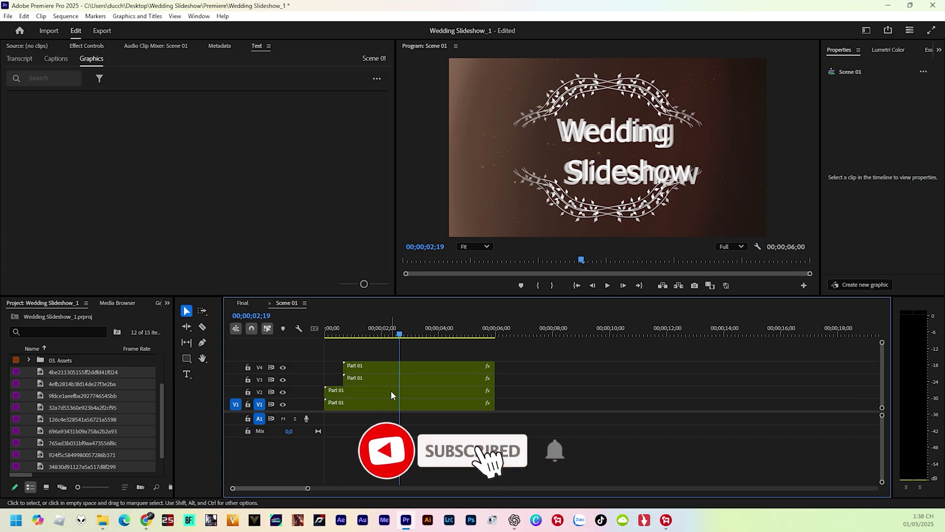
Step: Inside Part 01, retype the Wedding title word as 'Kỷ niệm'
{"action": "double_click", "coordinate": [382, 365]}
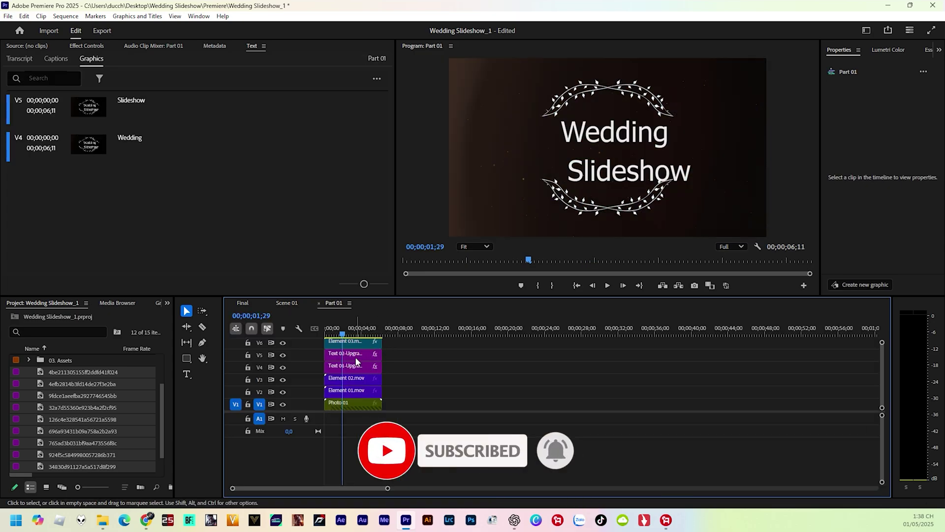
{"action": "left_click", "coordinate": [350, 358]}
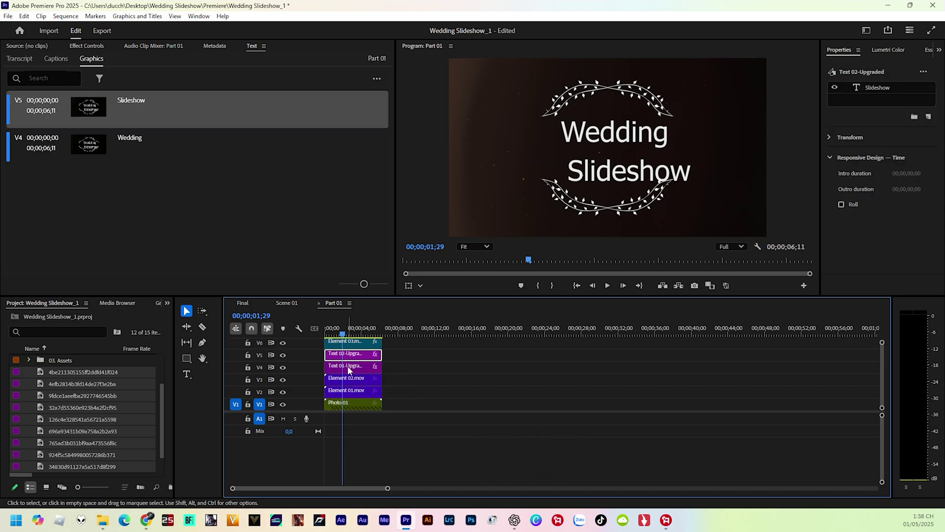
{"action": "left_click", "coordinate": [349, 368]}
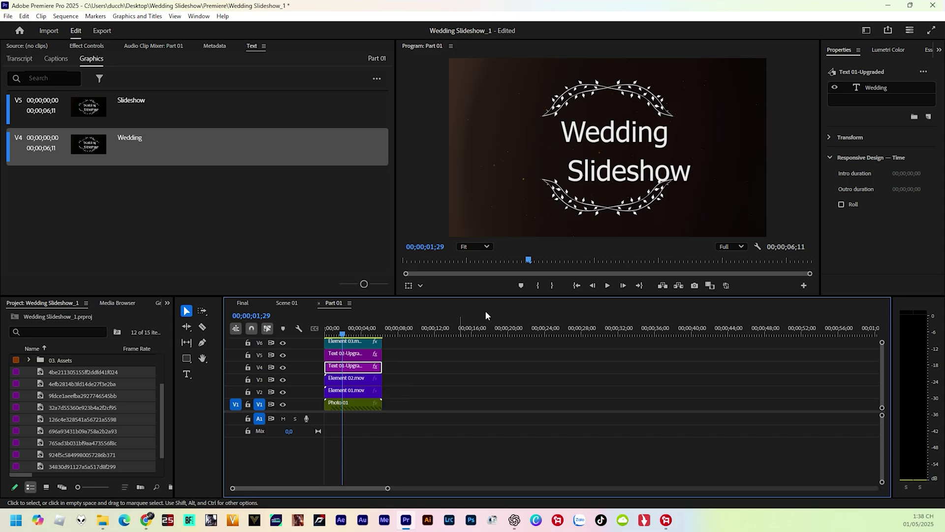
{"action": "left_click", "coordinate": [835, 87]}
{"action": "left_click", "coordinate": [835, 88]}
{"action": "left_click", "coordinate": [874, 88]}
{"action": "double_click", "coordinate": [637, 132]}
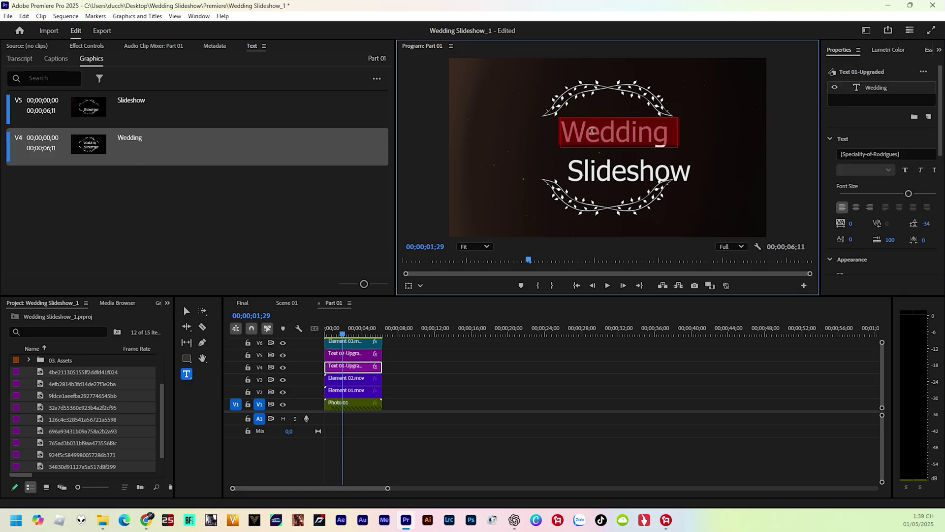
{"action": "type", "text": "Kỷ ni"}
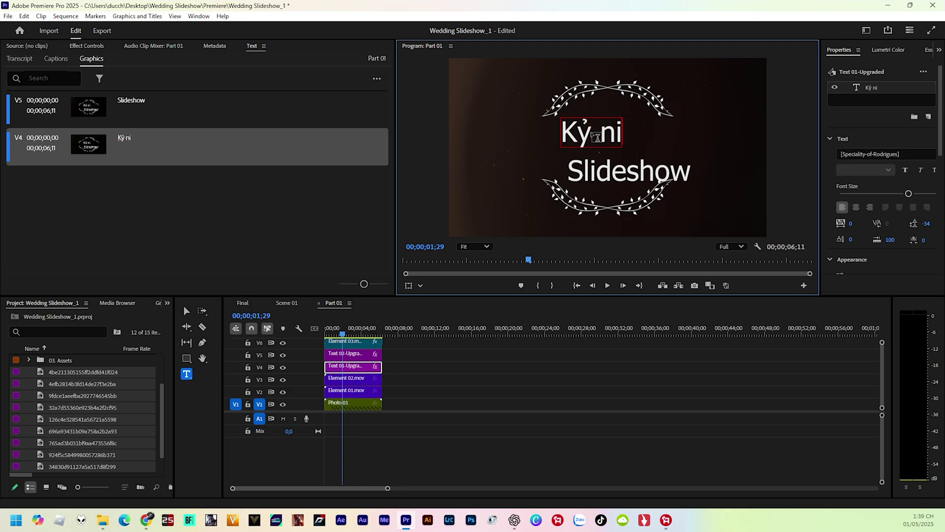
{"action": "type", "text": "ệm"}
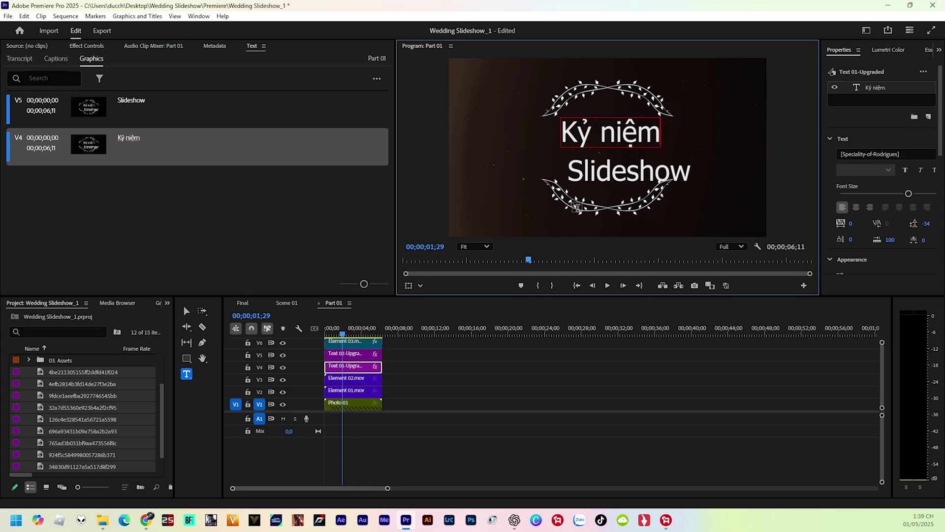
Step: Replace the Slideshow title word with 'Ngày cưới'
{"action": "left_click", "coordinate": [346, 354]}
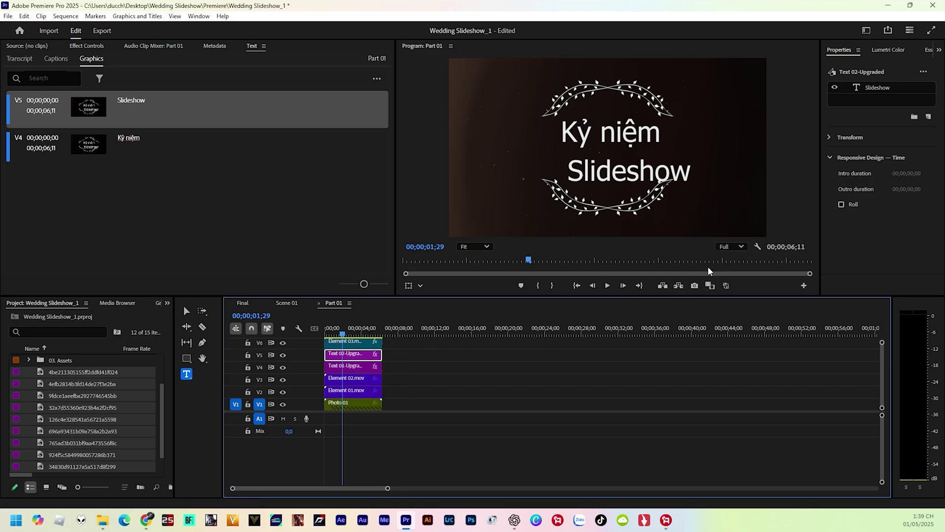
{"action": "left_click", "coordinate": [876, 92]}
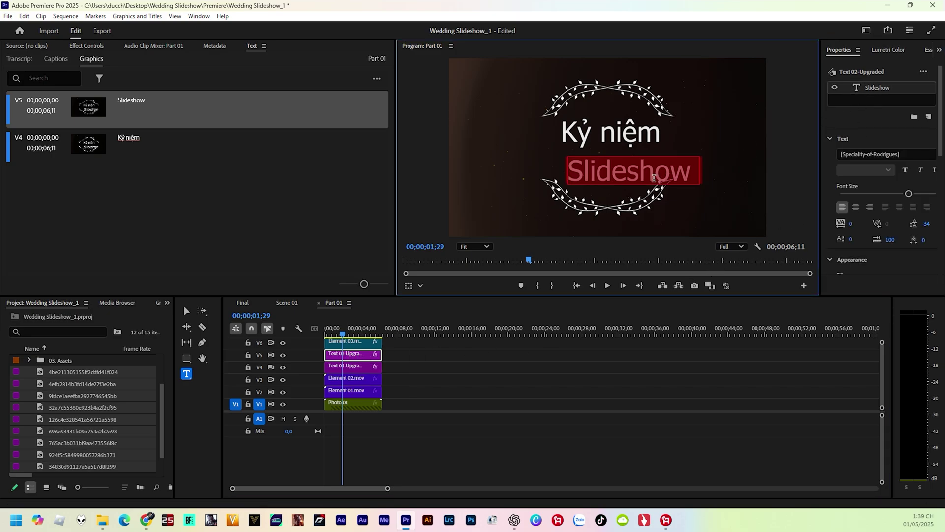
{"action": "type", "text": "N"}
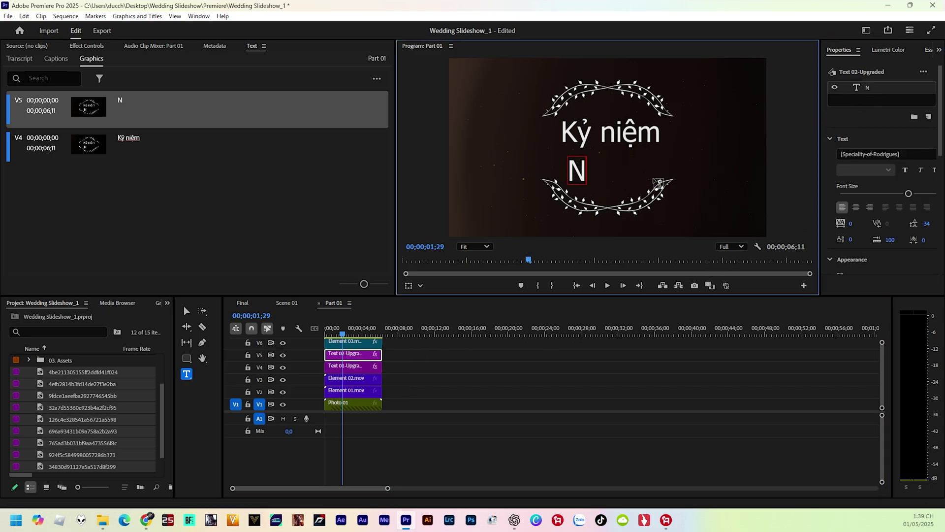
{"action": "type", "text": "gày c"}
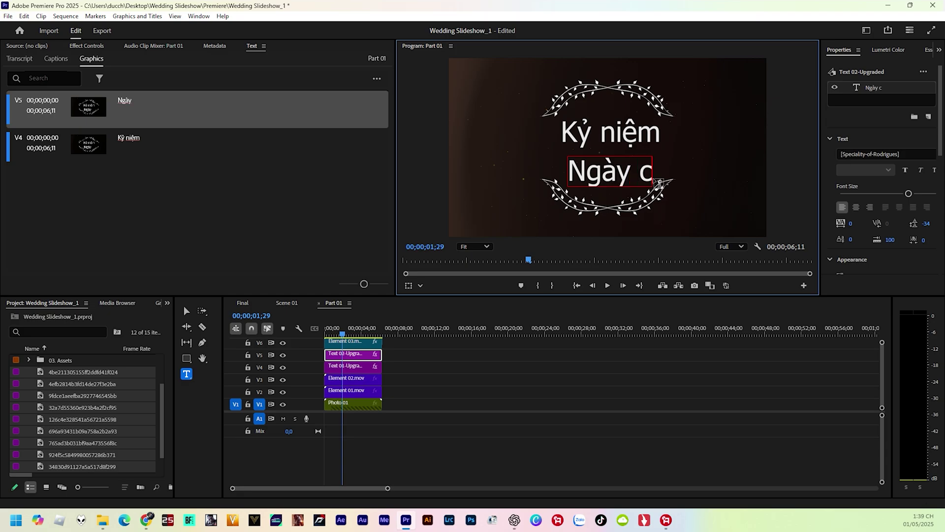
{"action": "type", "text": "iws"}
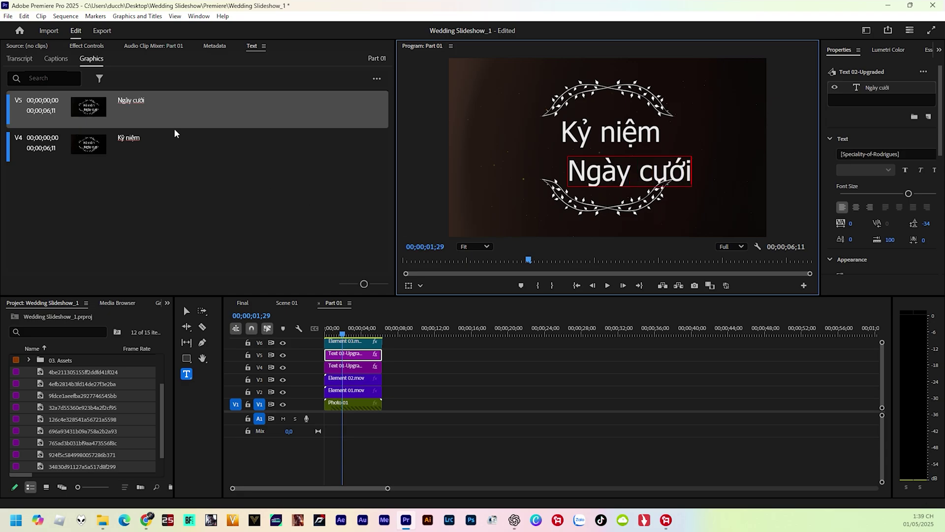
{"action": "left_click", "coordinate": [86, 46]}
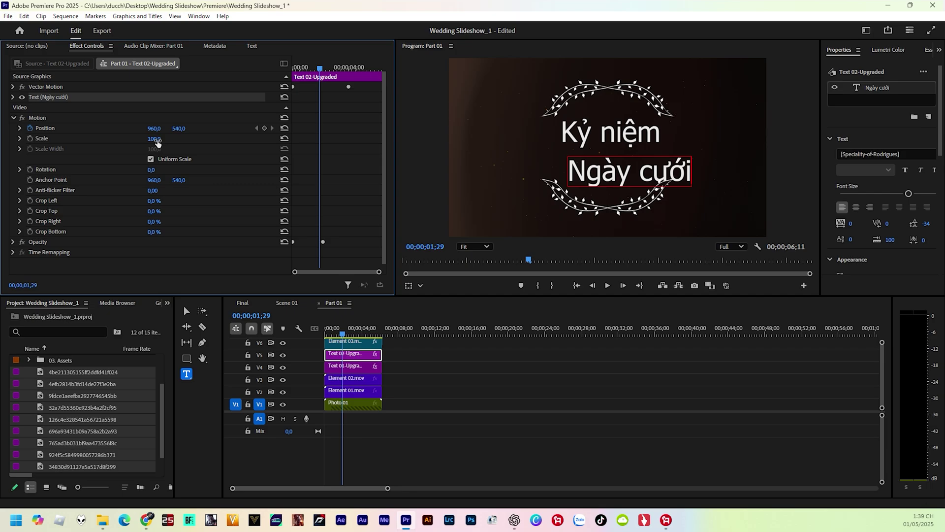
Step: Scale the Ngày cưới title to 92% at position 828, 513, then check it in Final
{"action": "left_click_drag", "start_coordinate": [155, 141], "coordinate": [92, 130]}
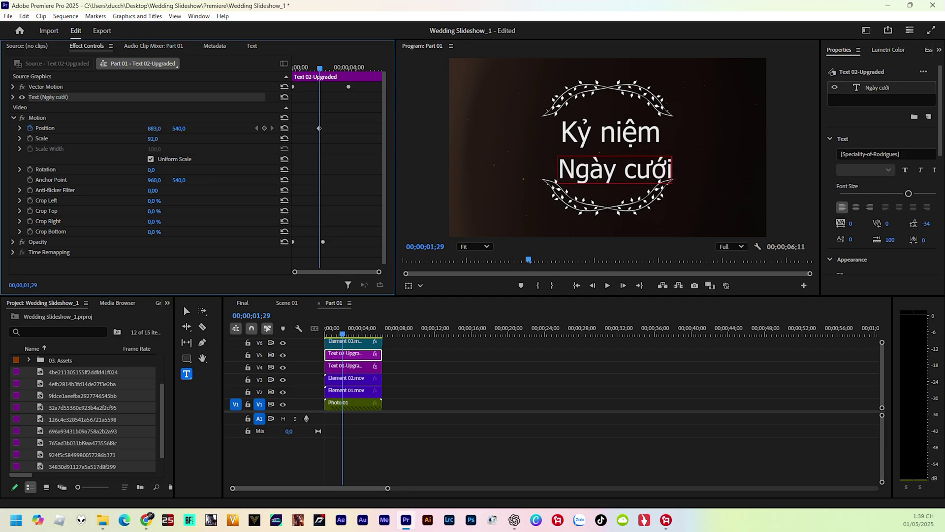
{"action": "left_click_drag", "start_coordinate": [93, 131], "coordinate": [94, 130]}
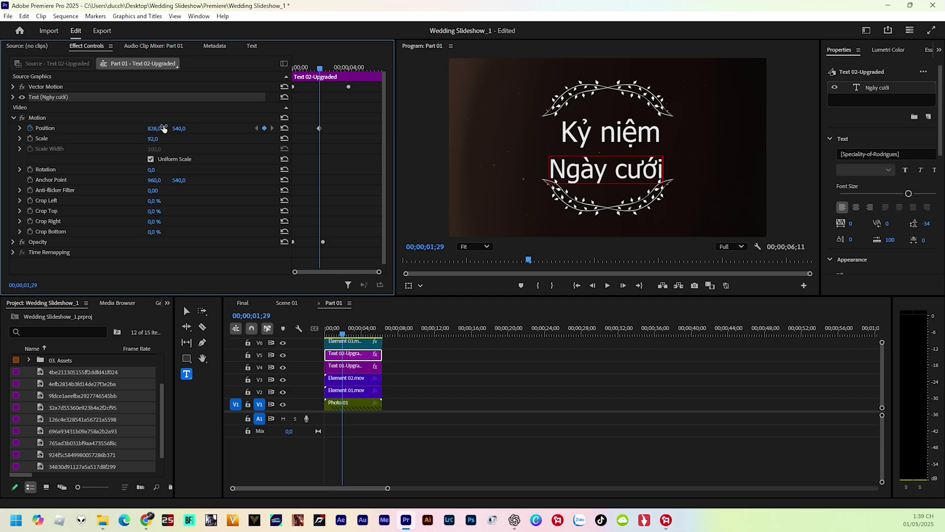
{"action": "left_click_drag", "start_coordinate": [178, 129], "coordinate": [165, 129]}
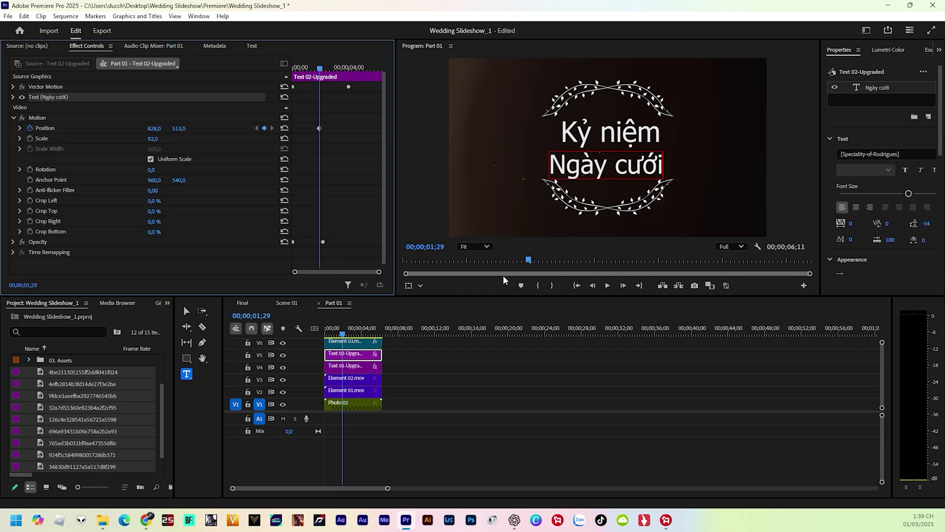
{"action": "left_click", "coordinate": [243, 304]}
{"action": "left_click", "coordinate": [343, 336]}
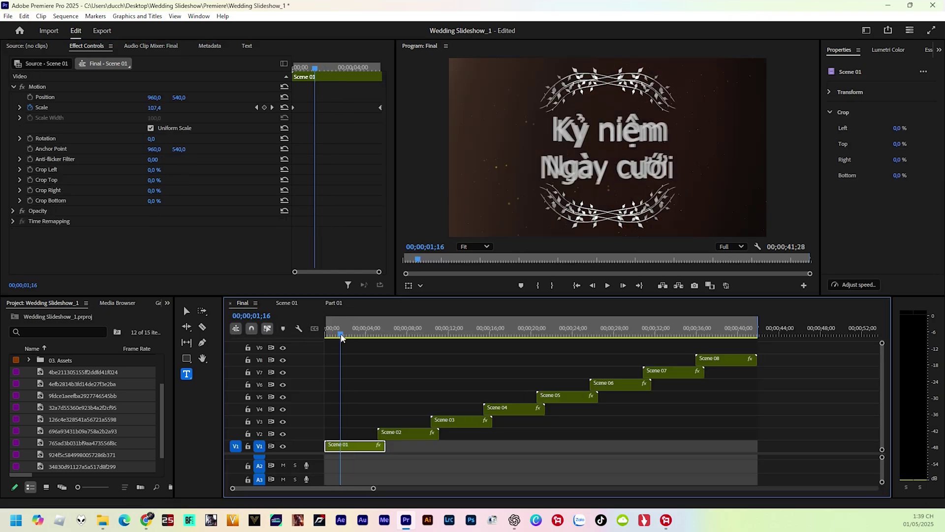
Step: Scrub Final, then drill into Scene 02 > Part 02 > the empty Photo 02 sequence
{"action": "left_click_drag", "start_coordinate": [343, 336], "coordinate": [341, 339]}
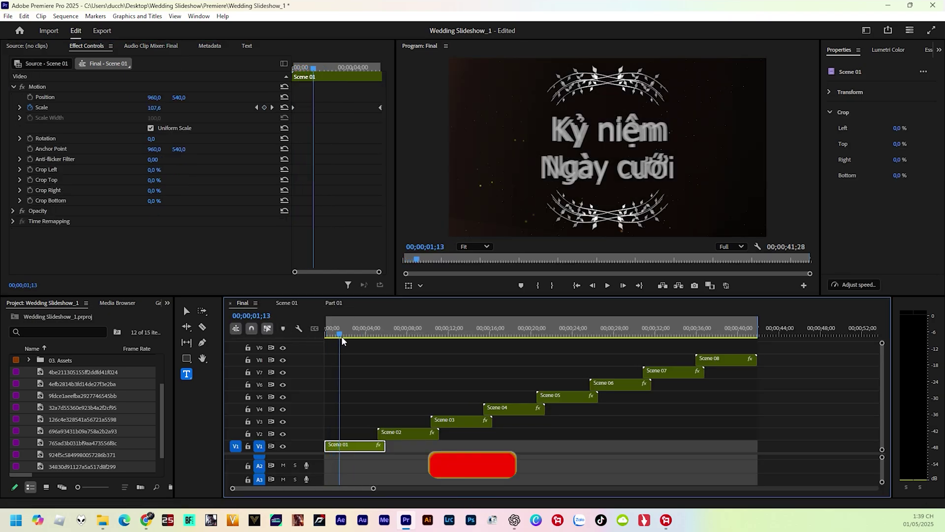
{"action": "left_click_drag", "start_coordinate": [341, 339], "coordinate": [403, 341]}
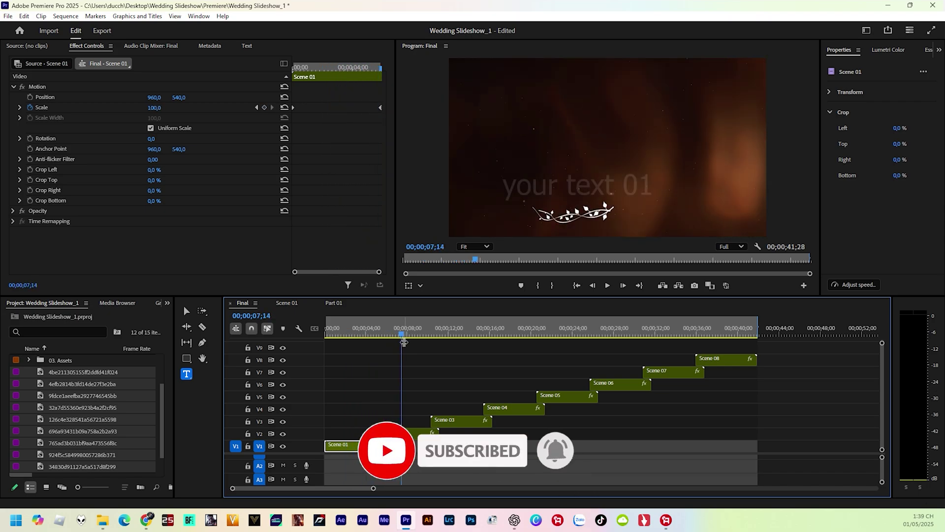
{"action": "double_click", "coordinate": [426, 431]}
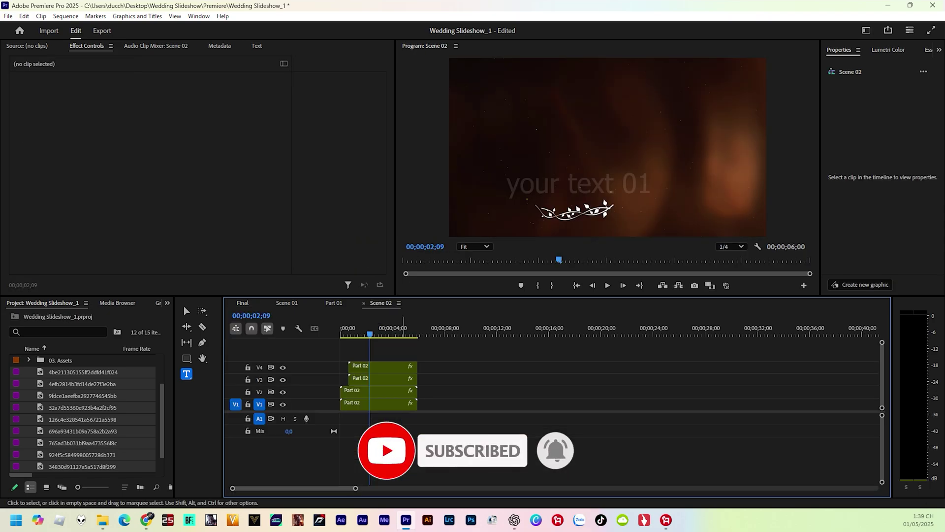
{"action": "double_click", "coordinate": [367, 370]}
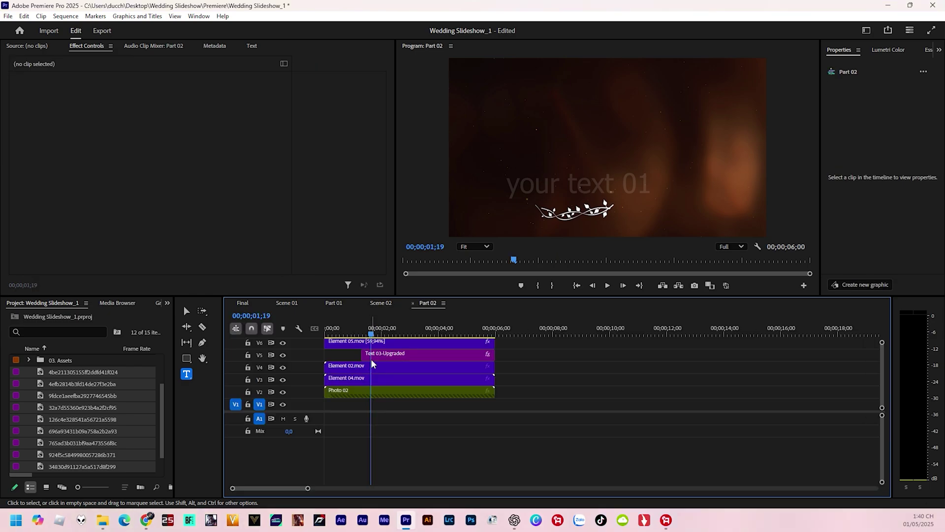
{"action": "mouse_move", "coordinate": [379, 334]}
{"action": "left_mouse_down"}
{"action": "mouse_move", "coordinate": [400, 336]}
{"action": "mouse_move", "coordinate": [385, 336]}
{"action": "left_mouse_up"}
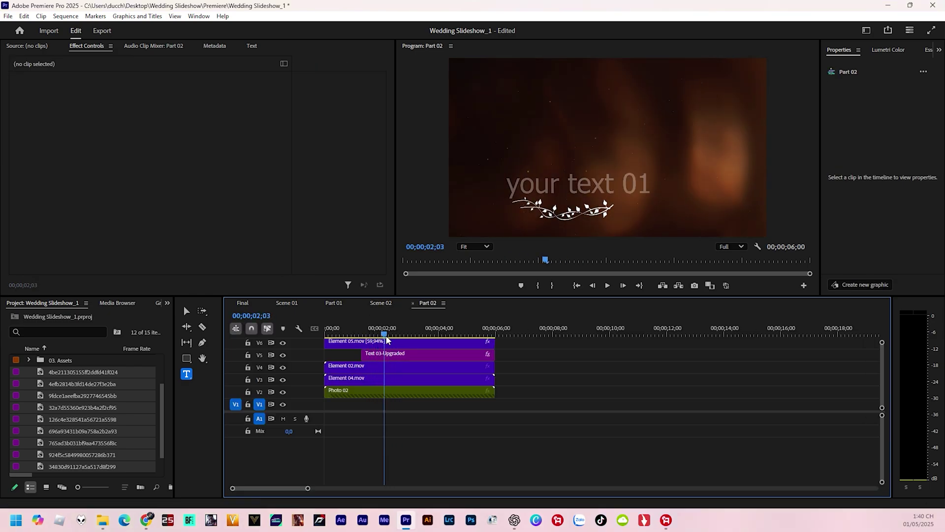
{"action": "double_click", "coordinate": [357, 393]}
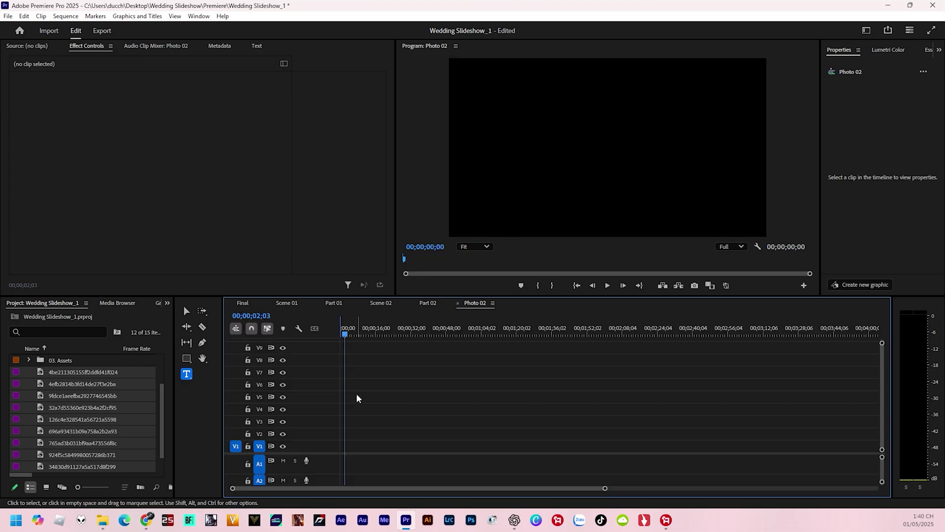
Step: Place the couple's window photo on V5 of Photo 02 and scale it to frame size
{"action": "double_click", "coordinate": [16, 375]}
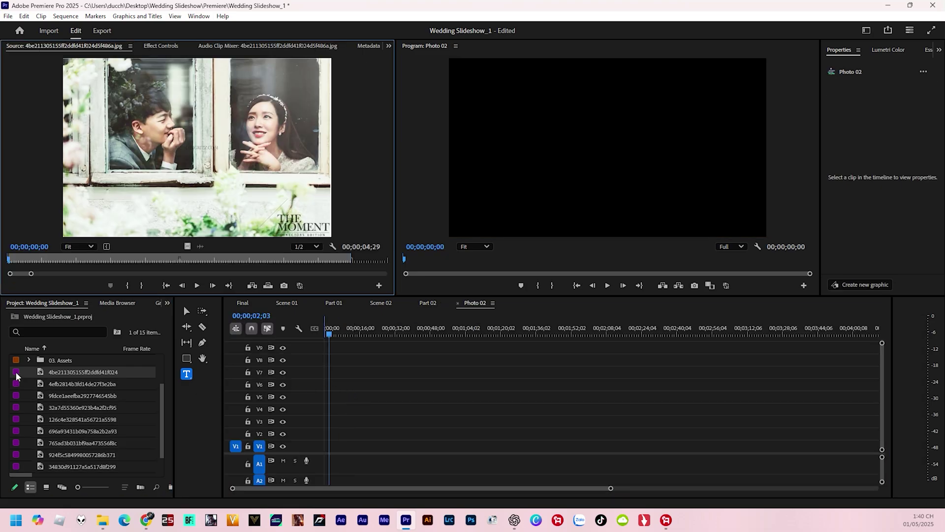
{"action": "left_click_drag", "start_coordinate": [18, 375], "coordinate": [320, 400]}
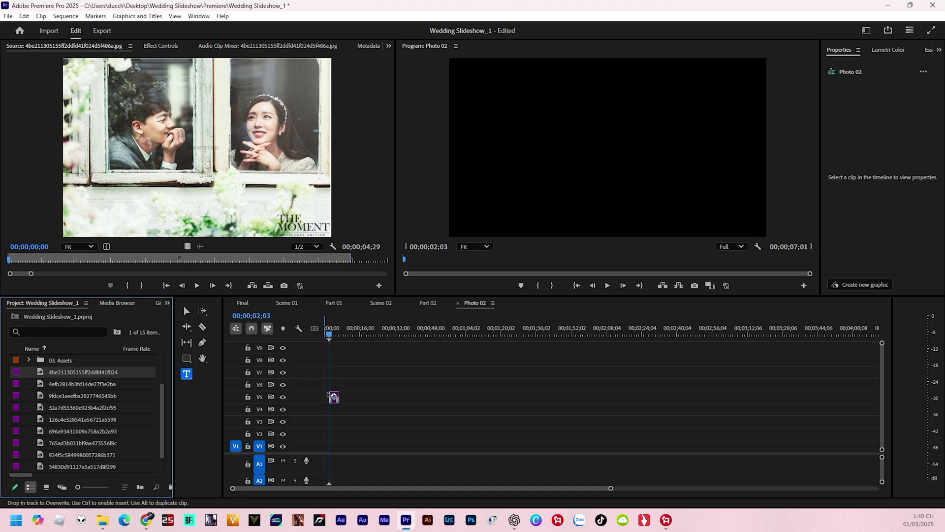
{"action": "right_click", "coordinate": [326, 398]}
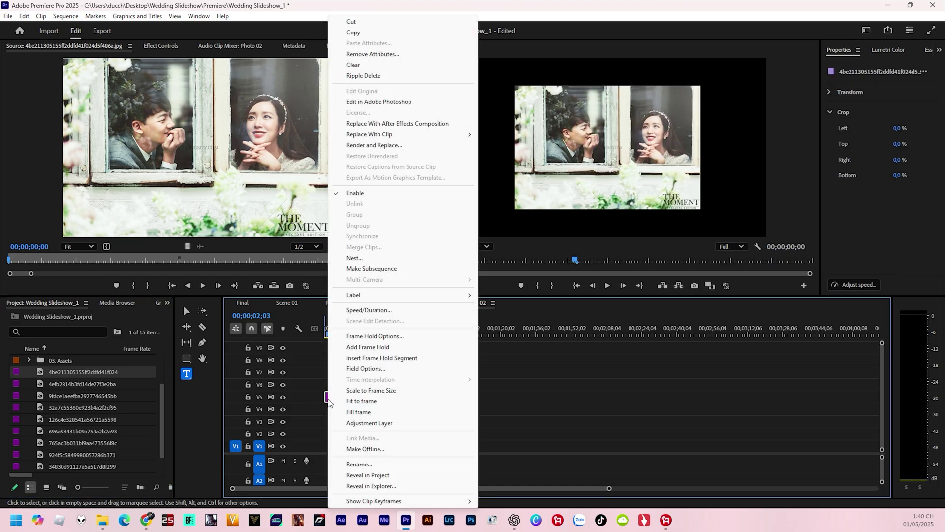
{"action": "left_click", "coordinate": [367, 391]}
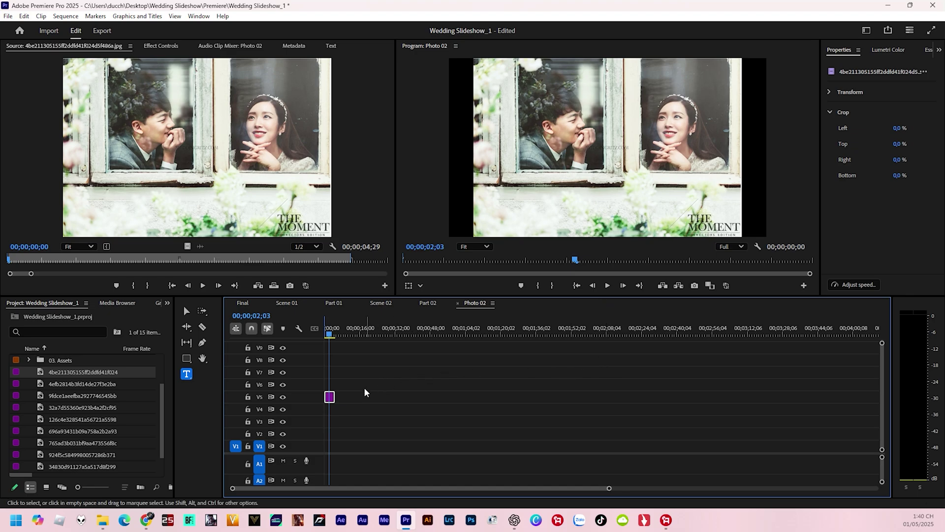
Step: Stretch the window photo to fill the frame width, then return to Final
{"action": "key", "text": "v"}
{"action": "left_click", "coordinate": [601, 189]}
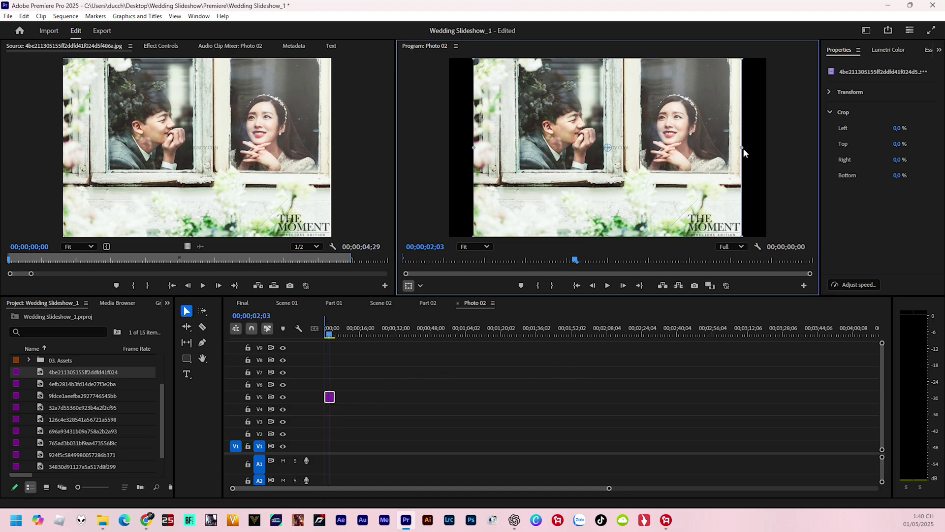
{"action": "left_click_drag", "start_coordinate": [743, 148], "coordinate": [772, 148]}
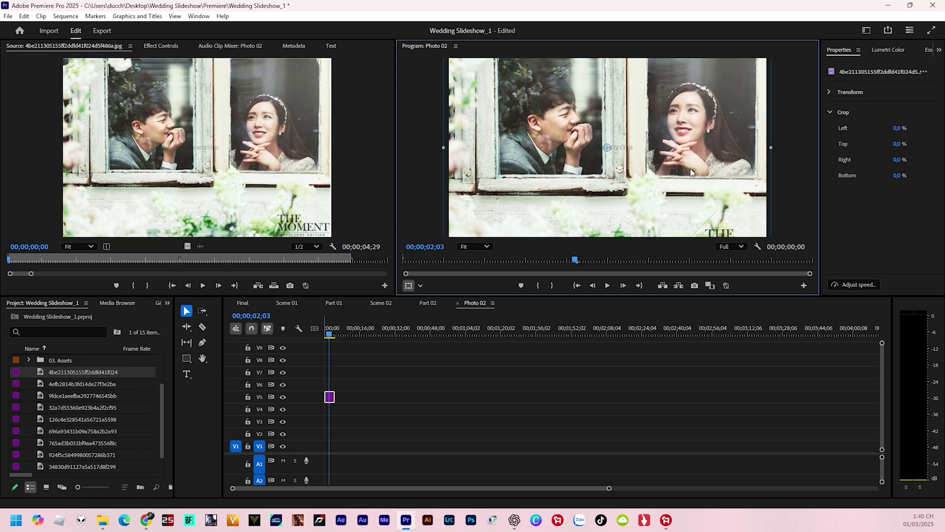
{"action": "left_click", "coordinate": [243, 302]}
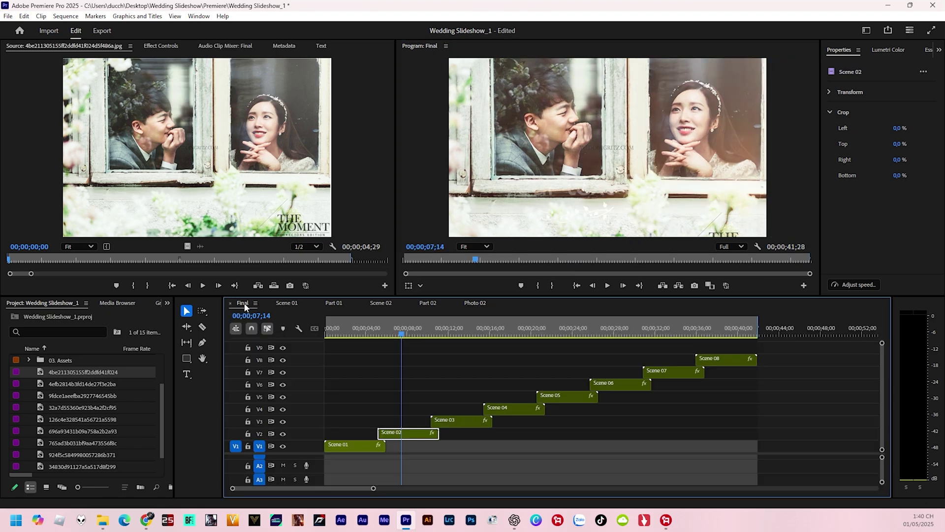
{"action": "left_click_drag", "start_coordinate": [401, 334], "coordinate": [389, 340]}
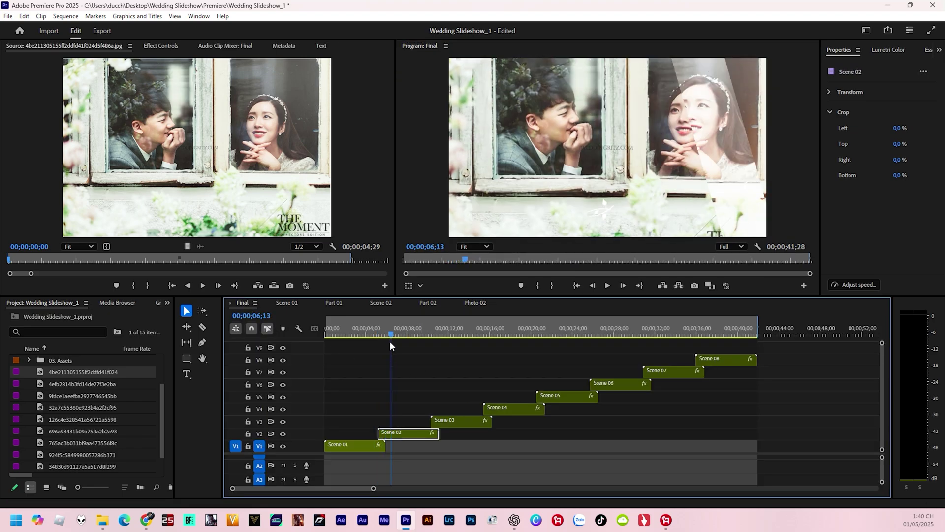
Step: Play back Final, then open Scene 03 > Part 03 > the empty Photo 03 sequence
{"action": "left_click_drag", "start_coordinate": [389, 341], "coordinate": [367, 343]}
{"action": "key", "text": "space"}
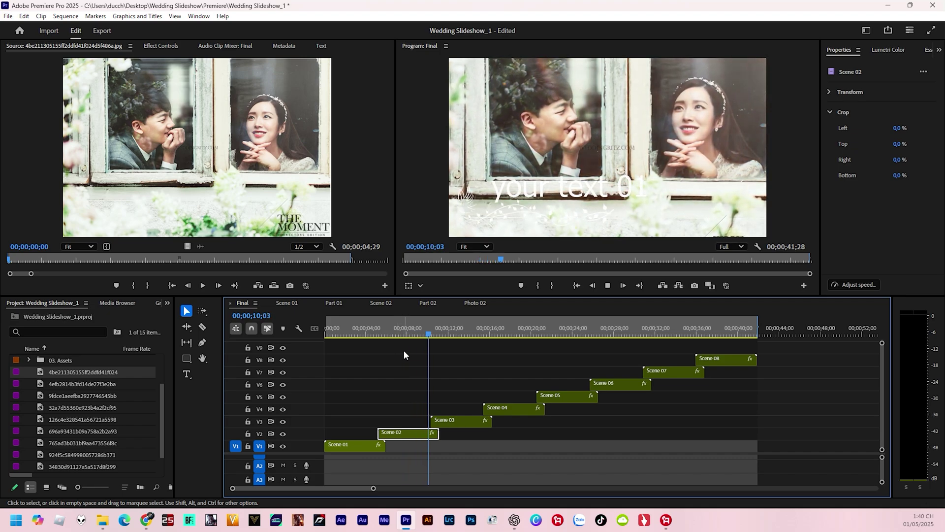
{"action": "left_click", "coordinate": [447, 336]}
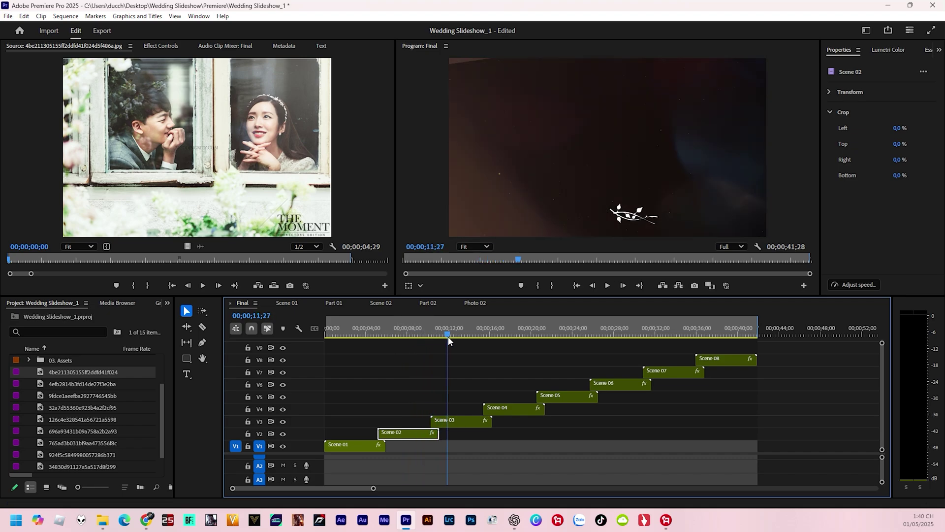
{"action": "double_click", "coordinate": [454, 420]}
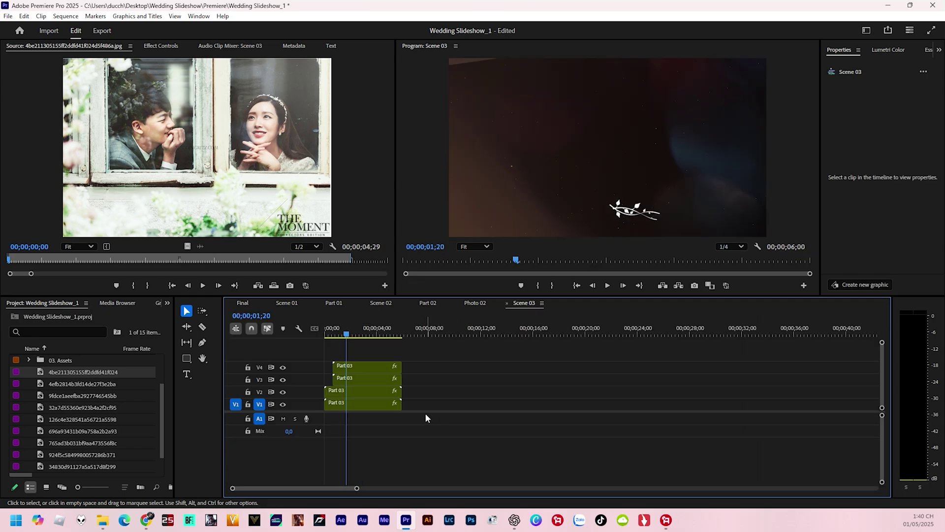
{"action": "double_click", "coordinate": [368, 364]}
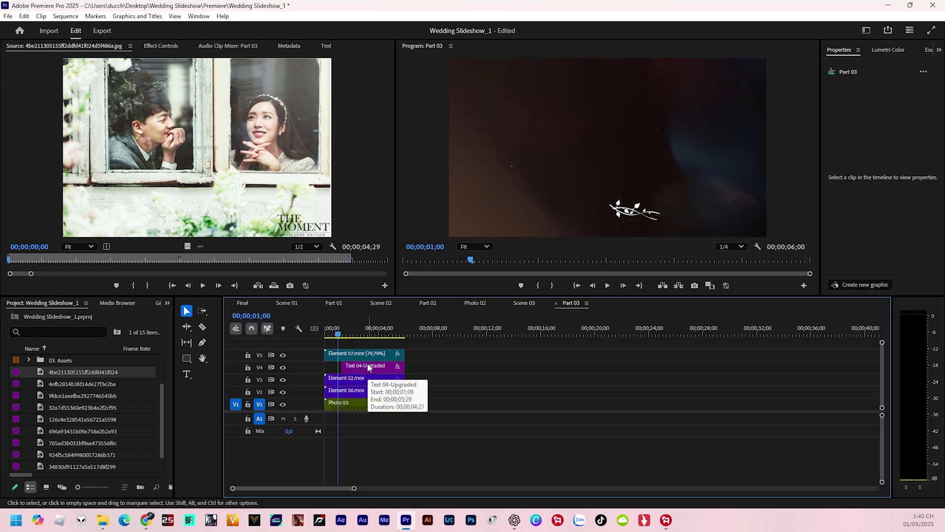
{"action": "left_click_drag", "start_coordinate": [343, 336], "coordinate": [352, 337]}
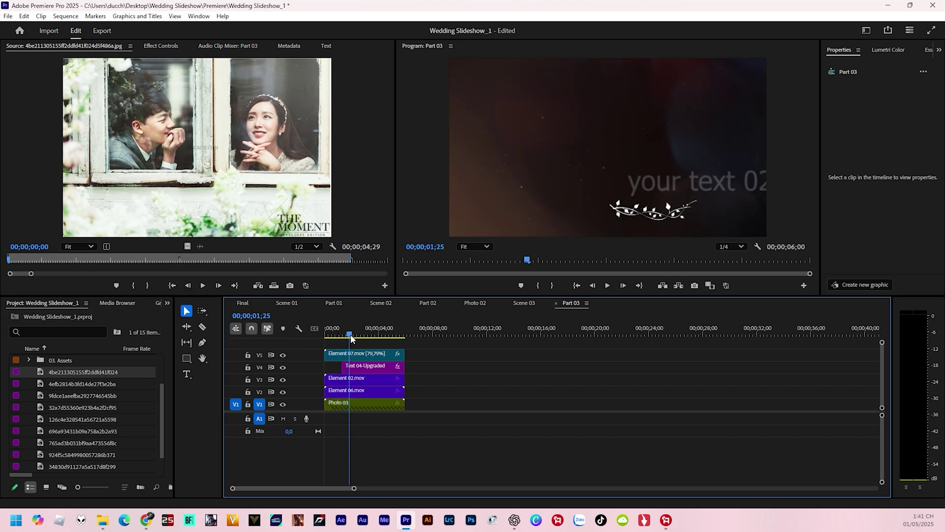
{"action": "double_click", "coordinate": [348, 403]}
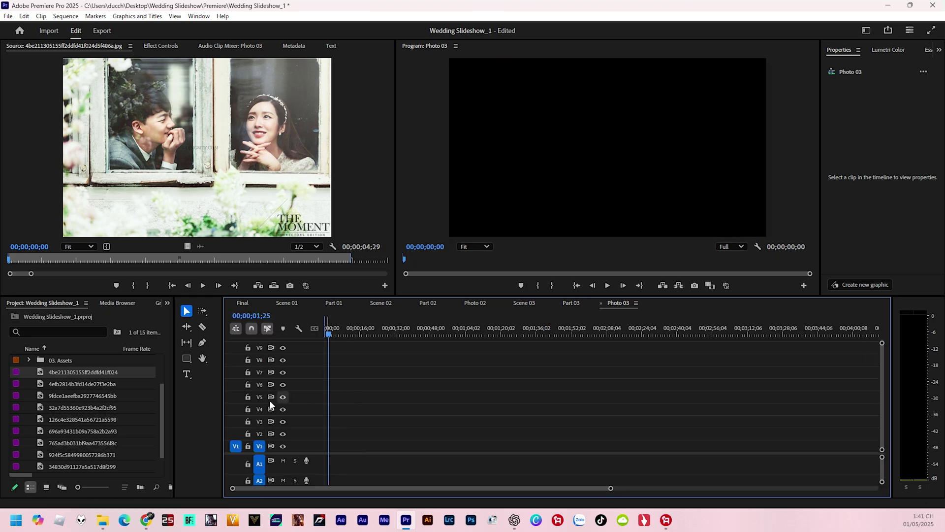
Step: Place the black-and-white couple photo on V5, scale it to frame size and enlarge it to fill
{"action": "left_click", "coordinate": [16, 386]}
{"action": "left_click_drag", "start_coordinate": [15, 383], "coordinate": [326, 397]}
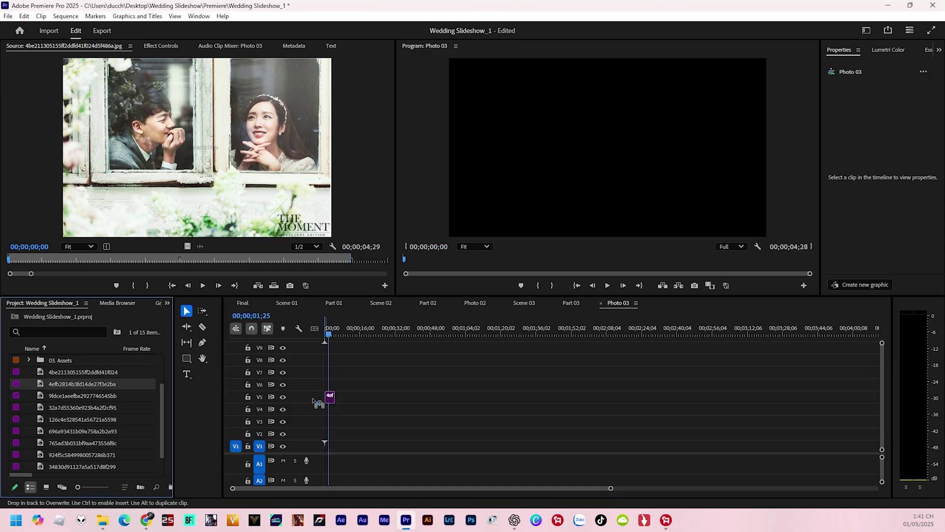
{"action": "right_click", "coordinate": [328, 398]}
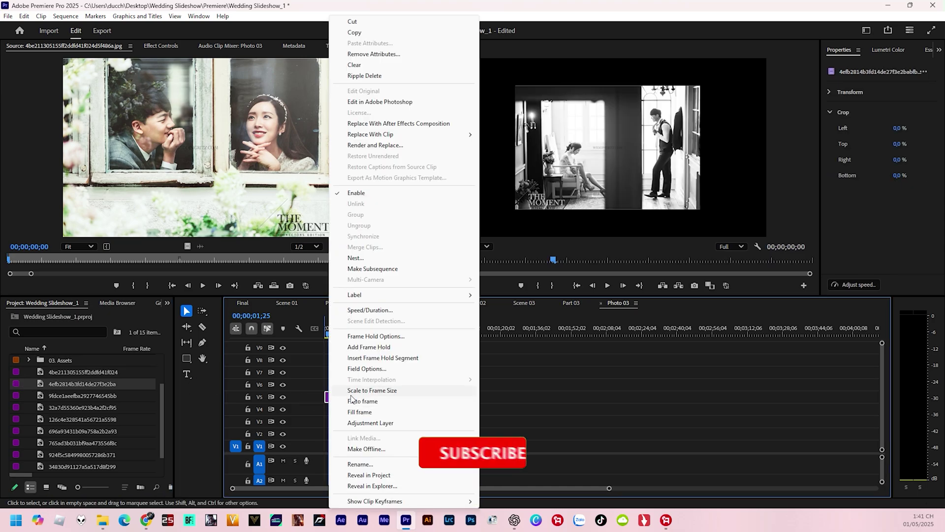
{"action": "left_click", "coordinate": [340, 401]}
{"action": "left_click", "coordinate": [566, 209]}
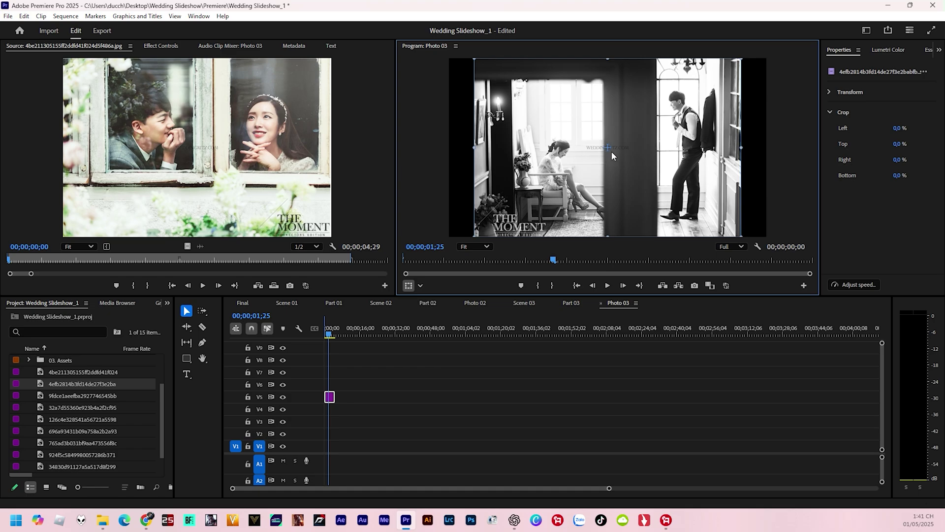
{"action": "left_click_drag", "start_coordinate": [475, 147], "coordinate": [446, 151]}
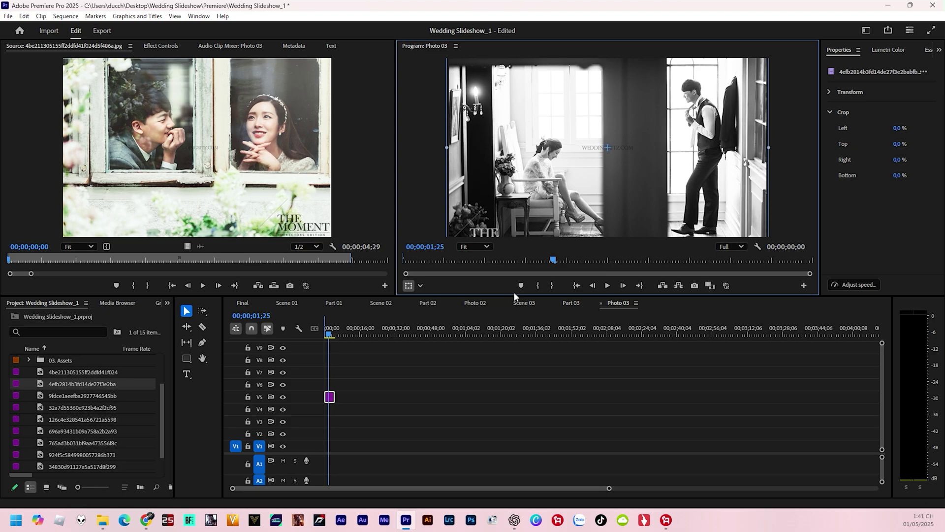
{"action": "left_click", "coordinate": [244, 303]}
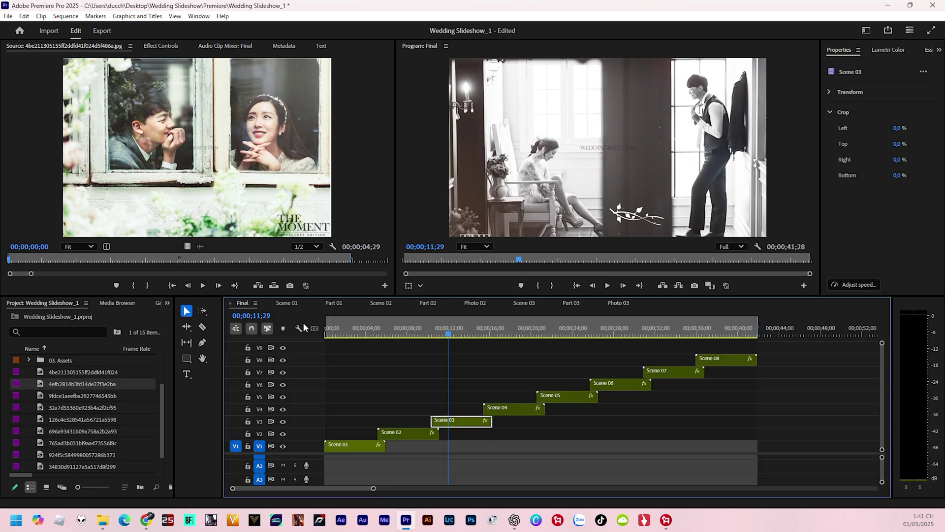
Step: Play Final up to Scene 04, then open Scene 04 and its Photo 04 sequence
{"action": "left_click", "coordinate": [436, 339]}
{"action": "left_click_drag", "start_coordinate": [436, 340], "coordinate": [426, 339]}
{"action": "key", "text": "j"}
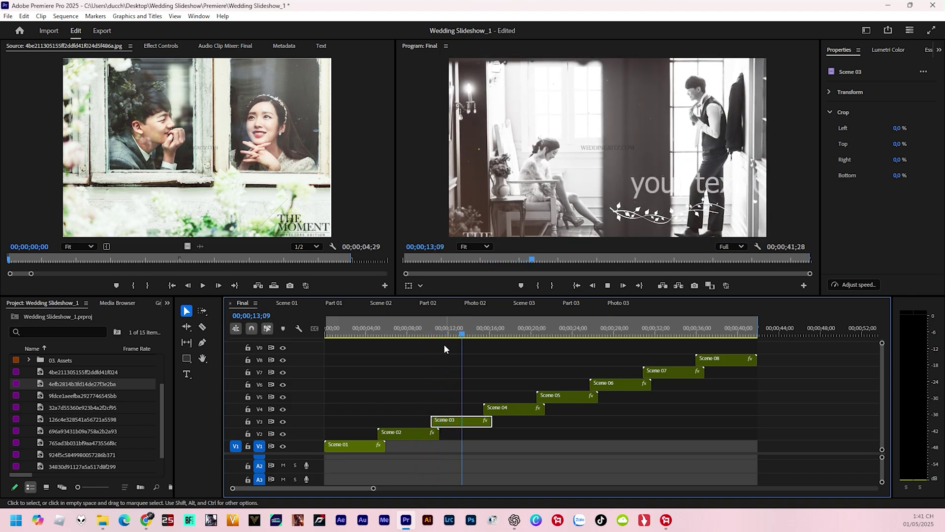
{"action": "left_click", "coordinate": [484, 335]}
{"action": "mouse_move", "coordinate": [485, 335]}
{"action": "left_mouse_down"}
{"action": "mouse_move", "coordinate": [500, 343]}
{"action": "mouse_move", "coordinate": [505, 367]}
{"action": "left_mouse_up"}
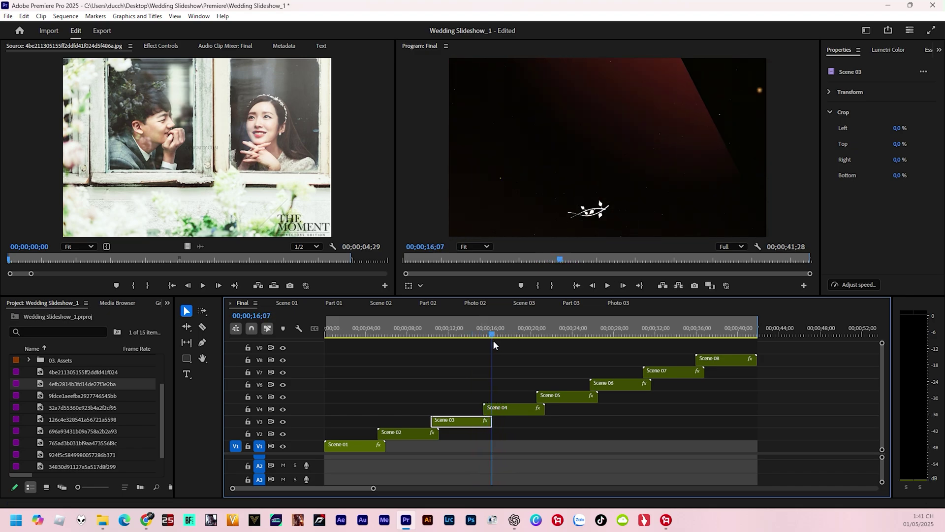
{"action": "double_click", "coordinate": [506, 409]}
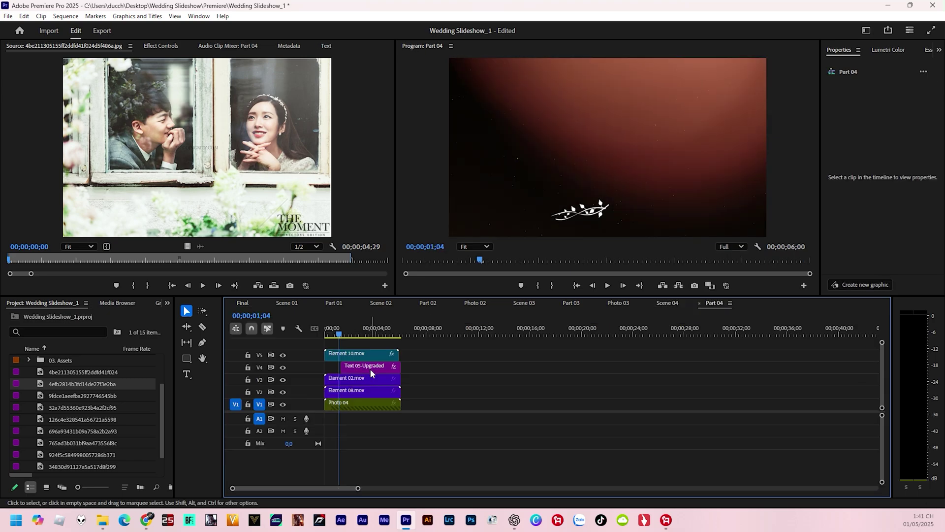
{"action": "double_click", "coordinate": [349, 403]}
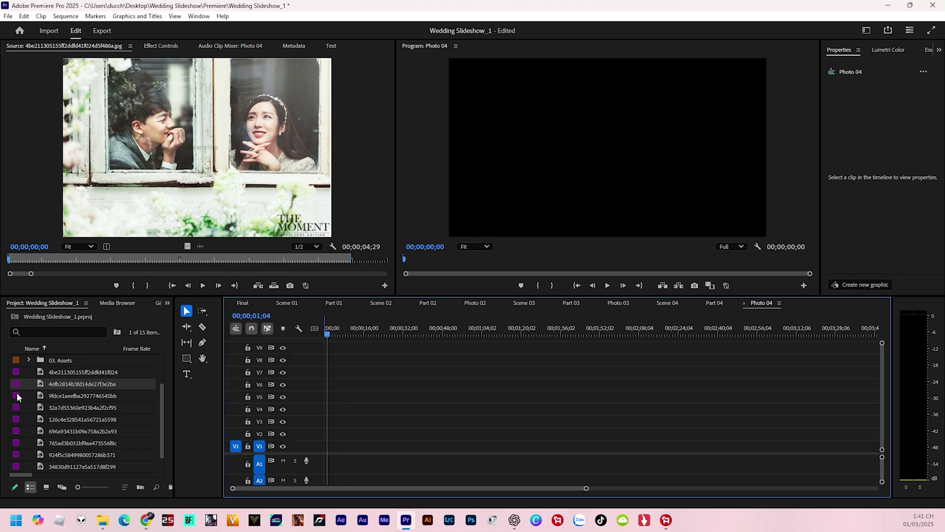
Step: Place the shoes-and-groom photo on V5, scale it to frame size and enlarge it to fill
{"action": "left_click_drag", "start_coordinate": [17, 397], "coordinate": [331, 398]}
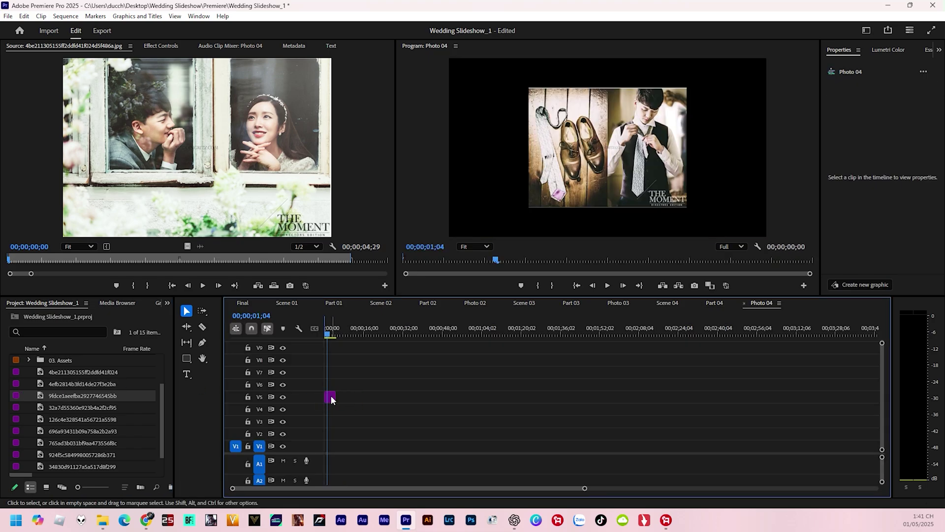
{"action": "right_click", "coordinate": [331, 397]}
{"action": "left_click", "coordinate": [357, 391]}
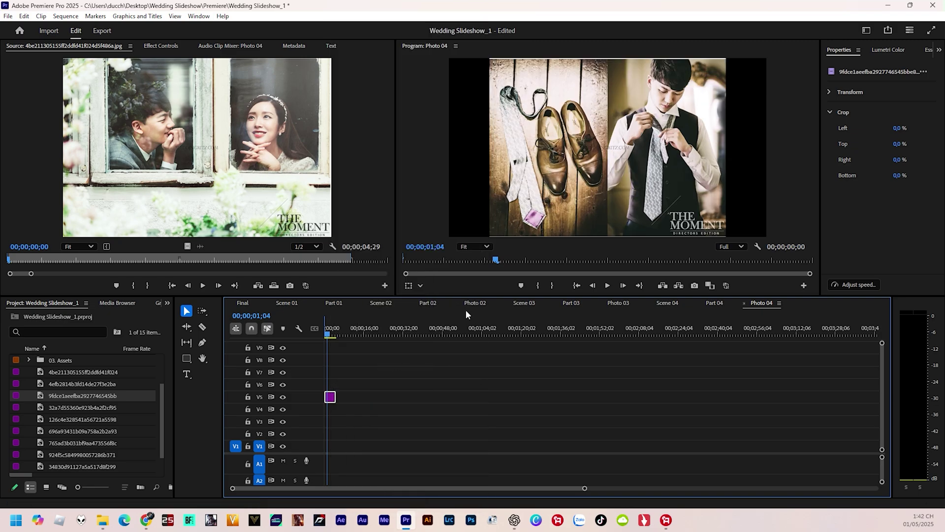
{"action": "left_click", "coordinate": [587, 195]}
{"action": "left_click_drag", "start_coordinate": [726, 147], "coordinate": [769, 146]}
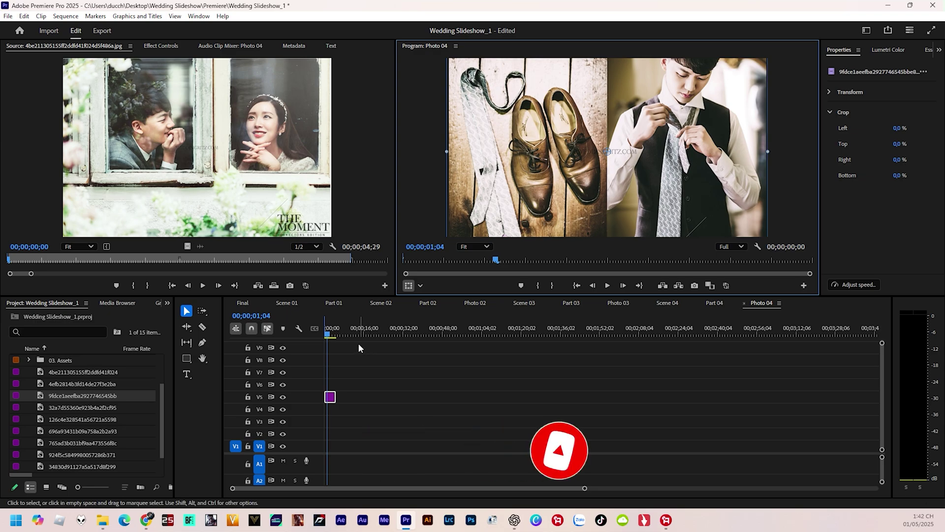
{"action": "left_click", "coordinate": [241, 303]}
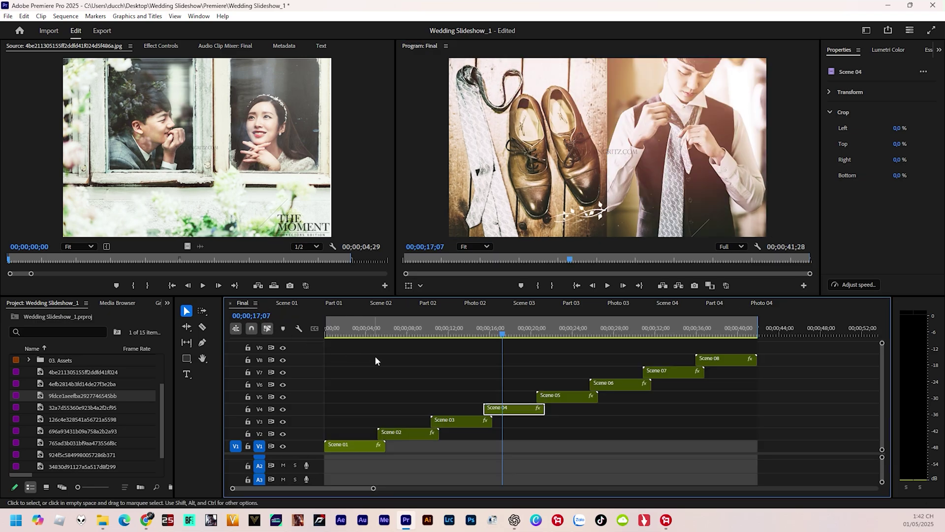
Step: Scrub ahead in Final and open Scene 05 > Photo 05, previewing the sofa photo
{"action": "left_click_drag", "start_coordinate": [498, 340], "coordinate": [558, 341]}
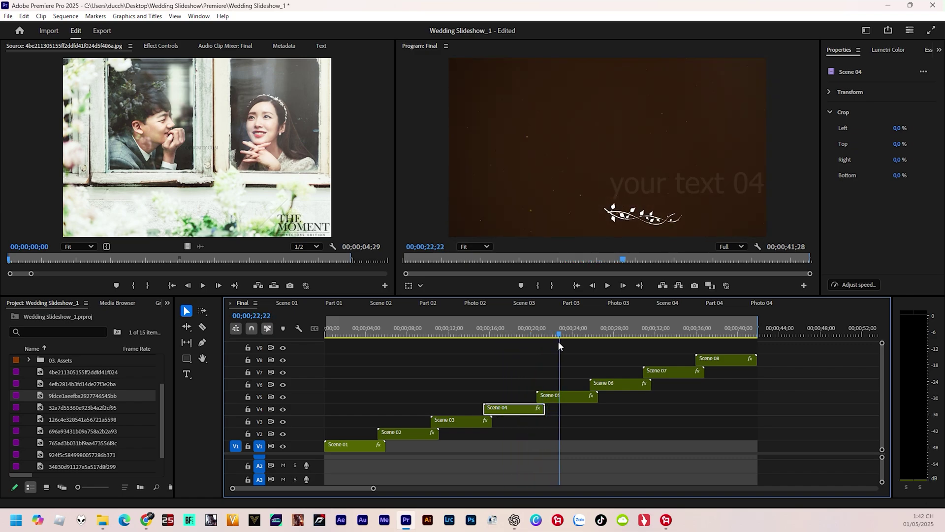
{"action": "double_click", "coordinate": [552, 392]}
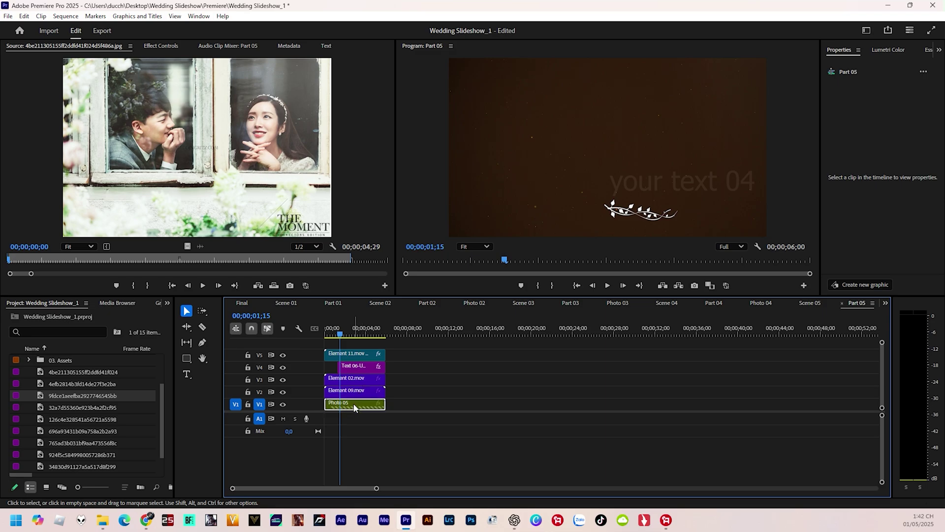
{"action": "double_click", "coordinate": [354, 404]}
{"action": "double_click", "coordinate": [17, 407]}
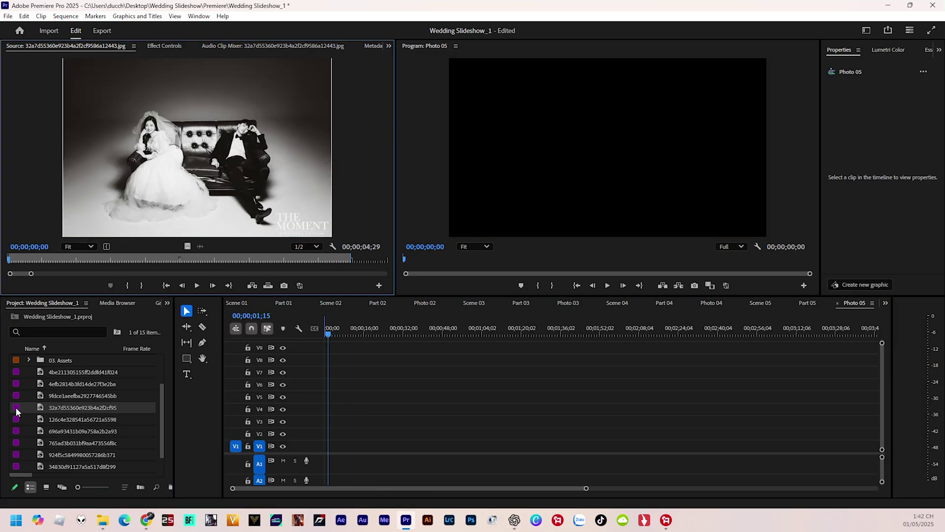
Step: Place the sofa photo on V5, scale it to frame size, enlarge it to fill, then return to Final
{"action": "left_click_drag", "start_coordinate": [16, 406], "coordinate": [330, 397]}
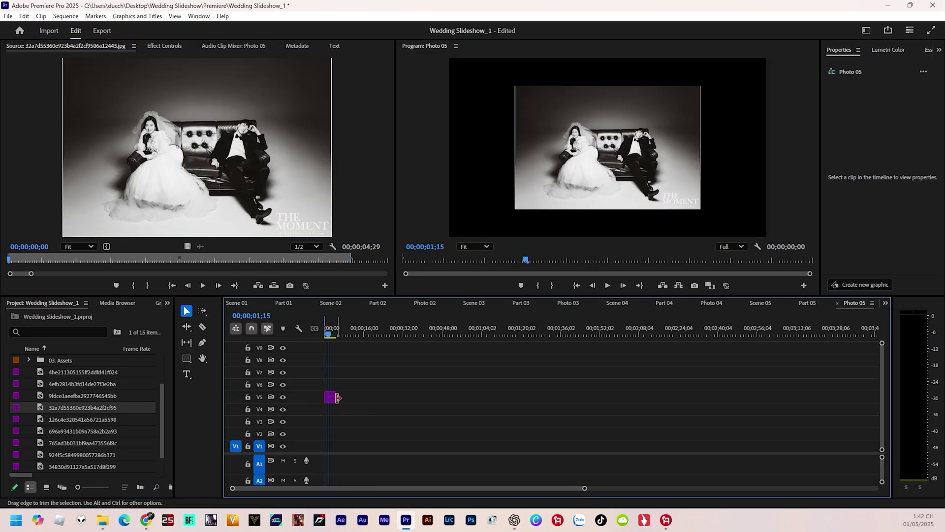
{"action": "right_click", "coordinate": [331, 398]}
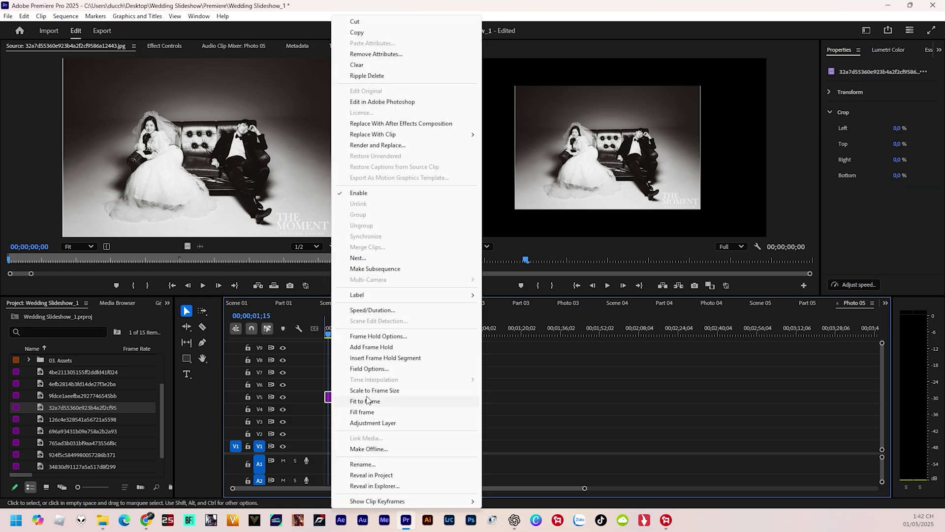
{"action": "left_click", "coordinate": [350, 397]}
{"action": "left_click", "coordinate": [560, 183]}
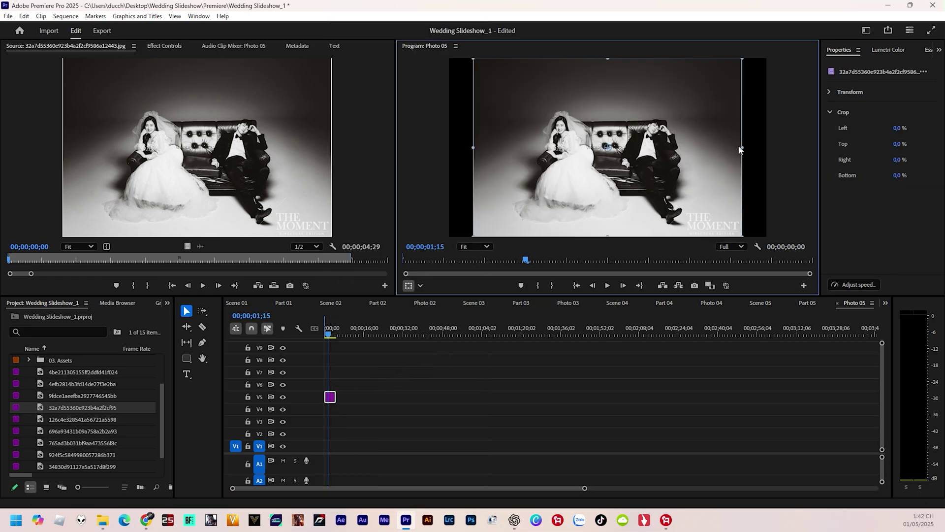
{"action": "left_click_drag", "start_coordinate": [742, 147], "coordinate": [768, 147]}
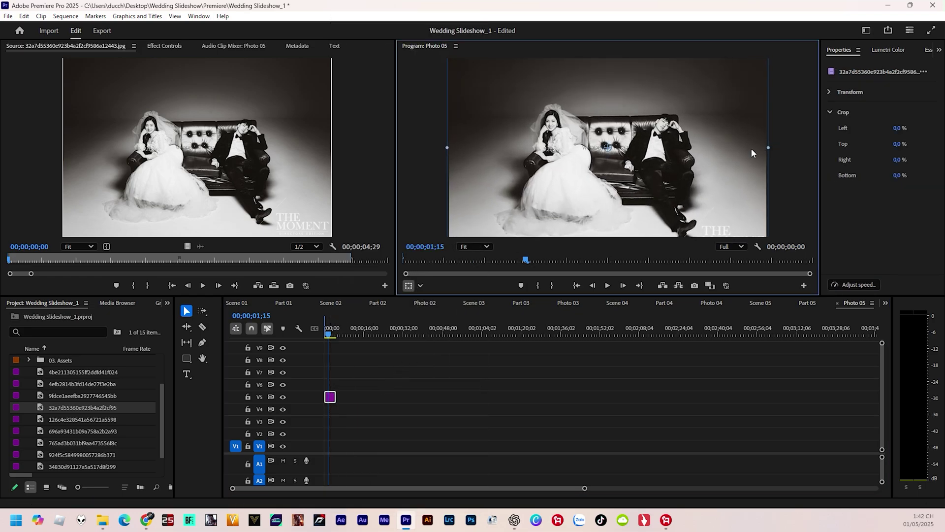
{"action": "left_click", "coordinate": [885, 303]}
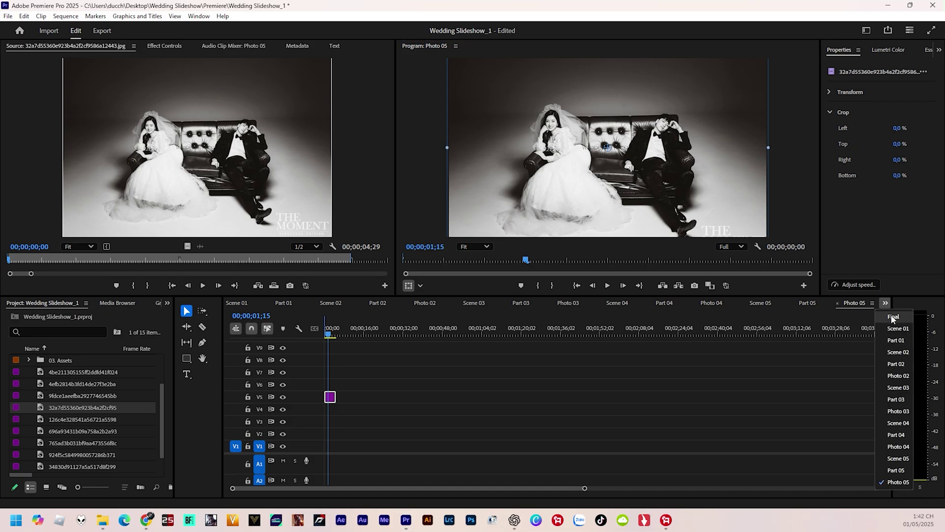
{"action": "left_click", "coordinate": [894, 320]}
{"action": "left_click_drag", "start_coordinate": [561, 336], "coordinate": [561, 341]}
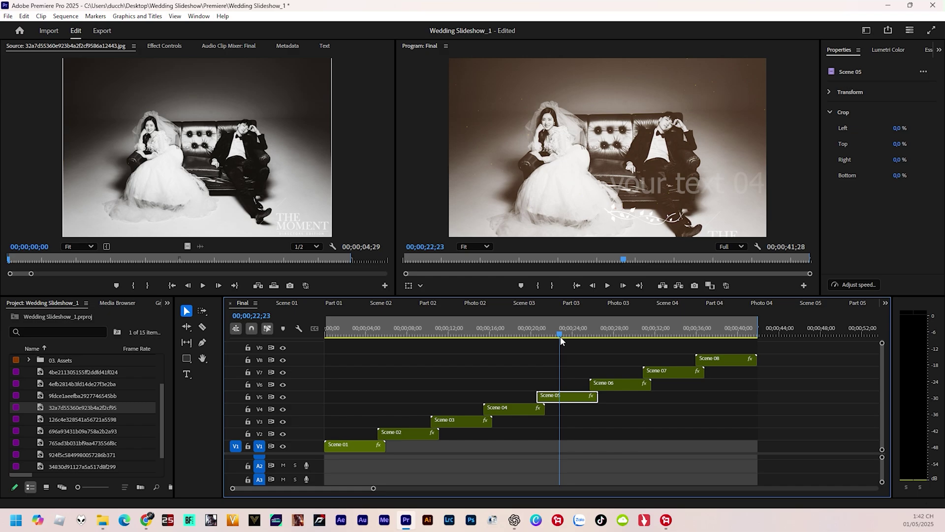
Step: Open Scene 02's nested Part 02 sequence and the Text 03-Upgraded title's layers
{"action": "mouse_move", "coordinate": [563, 336]}
{"action": "left_mouse_down"}
{"action": "mouse_move", "coordinate": [398, 348]}
{"action": "mouse_move", "coordinate": [394, 357]}
{"action": "left_mouse_up"}
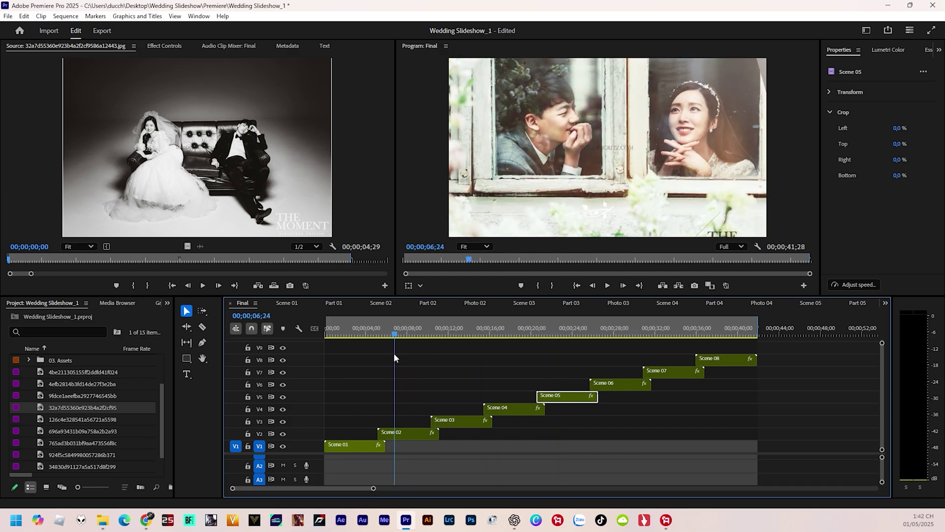
{"action": "double_click", "coordinate": [418, 437]}
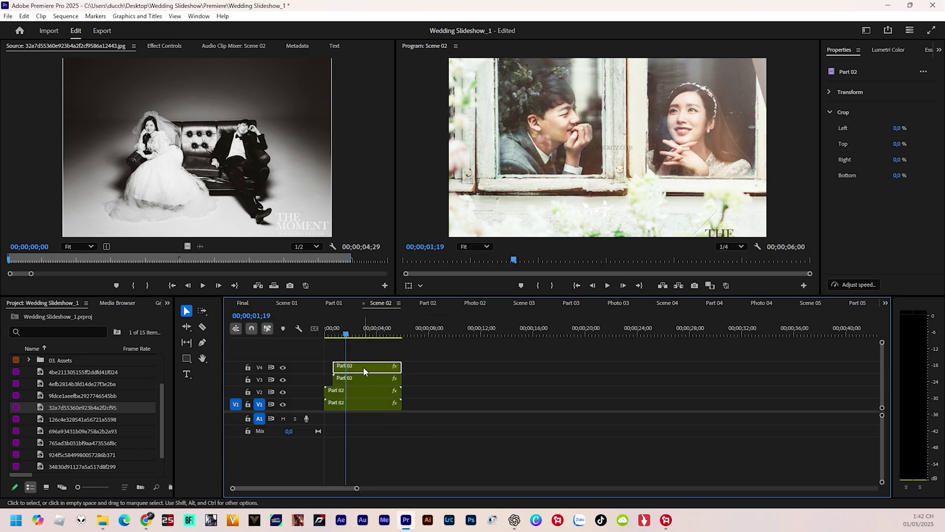
{"action": "double_click", "coordinate": [364, 371]}
{"action": "left_click", "coordinate": [364, 333]}
{"action": "left_click_drag", "start_coordinate": [365, 334], "coordinate": [377, 334]}
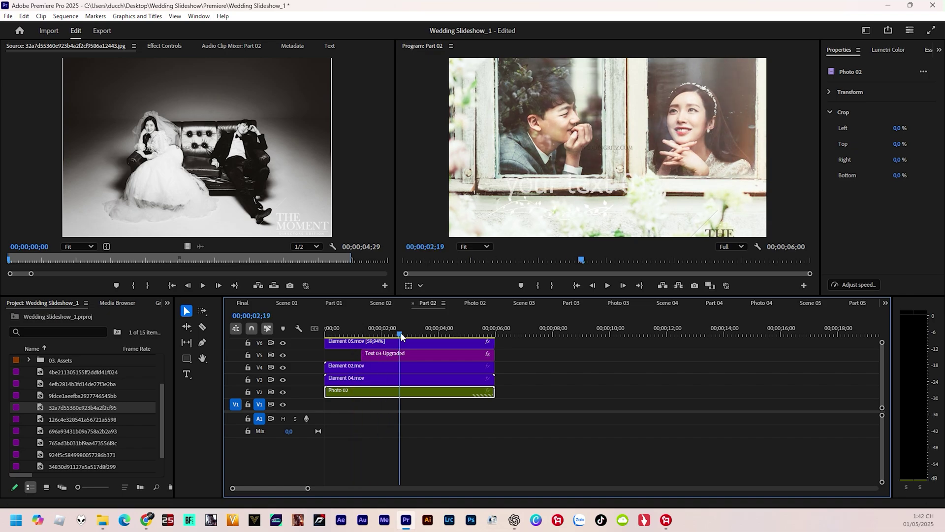
{"action": "double_click", "coordinate": [381, 353]}
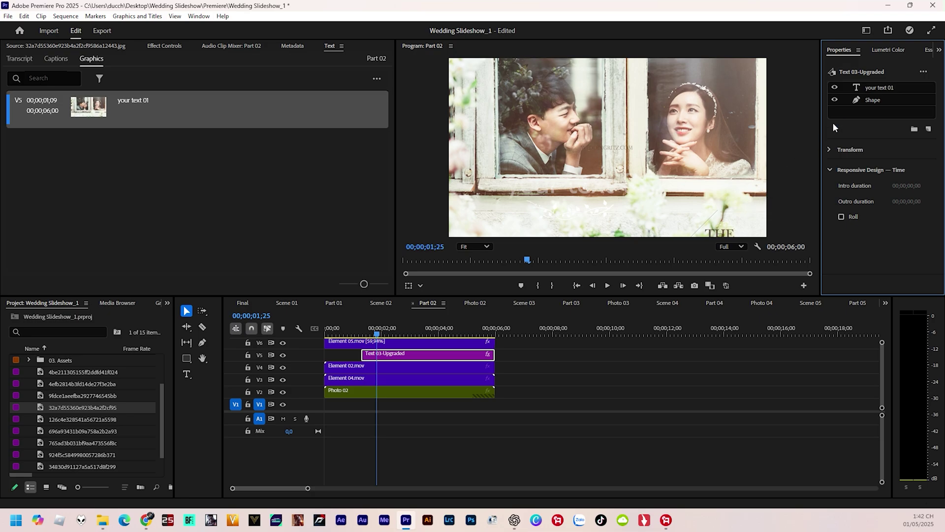
Step: Set the 'your text 01' layer's fill to red F22121
{"action": "left_click", "coordinate": [835, 88]}
{"action": "left_click", "coordinate": [836, 88]}
{"action": "left_click", "coordinate": [835, 87]}
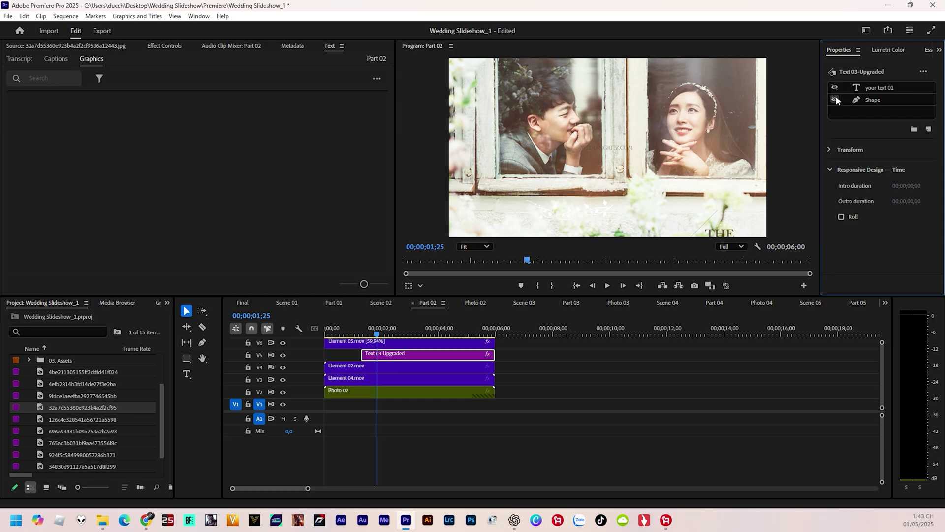
{"action": "left_click", "coordinate": [834, 88]}
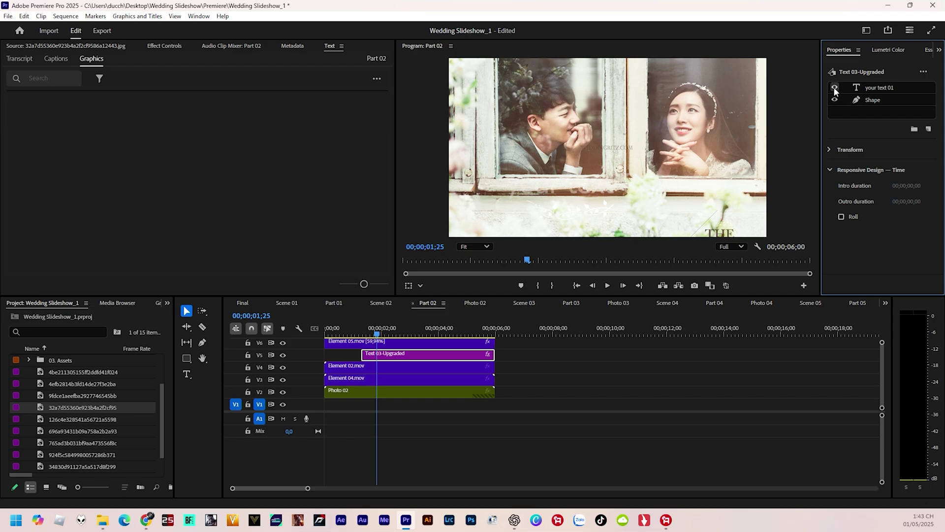
{"action": "left_click", "coordinate": [872, 87]}
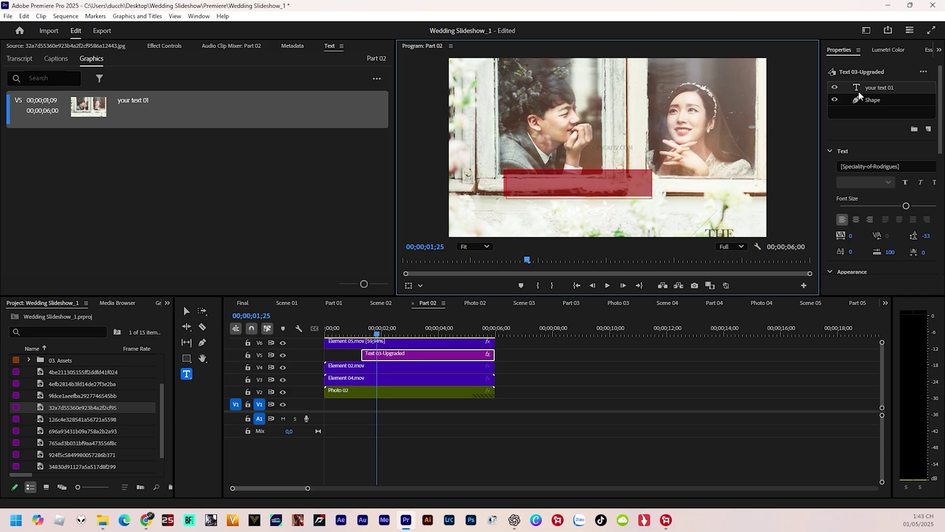
{"action": "scroll", "coordinate": [867, 190], "scroll_direction": "down", "scroll_amount": 3}
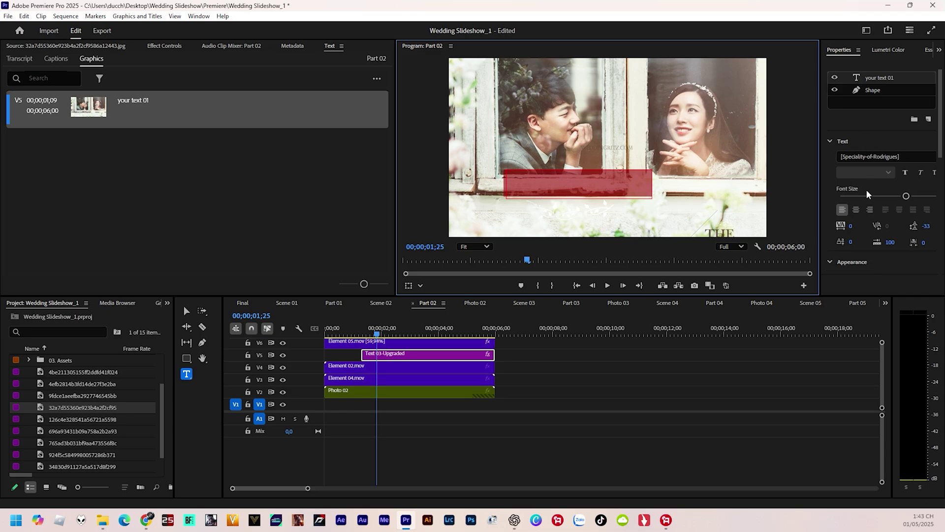
{"action": "left_click", "coordinate": [857, 213]}
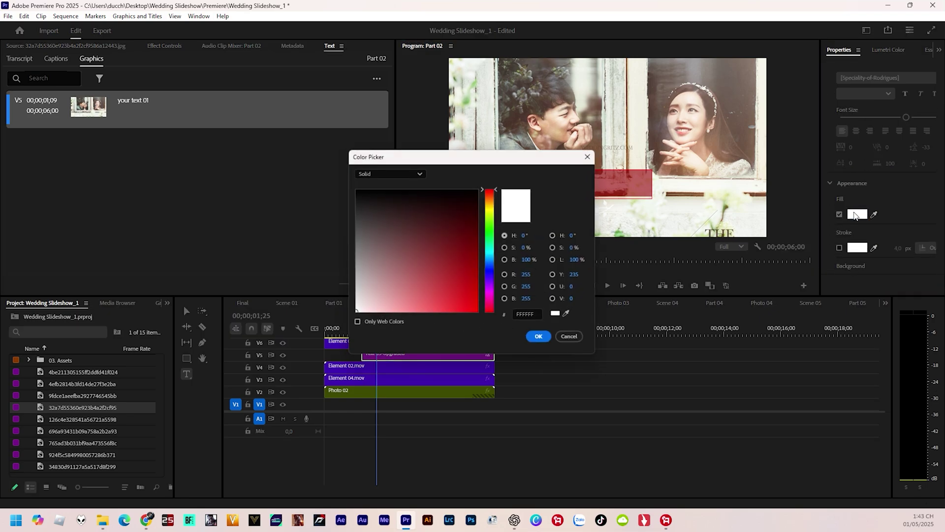
{"action": "left_click", "coordinate": [464, 309]}
{"action": "left_click", "coordinate": [541, 339]}
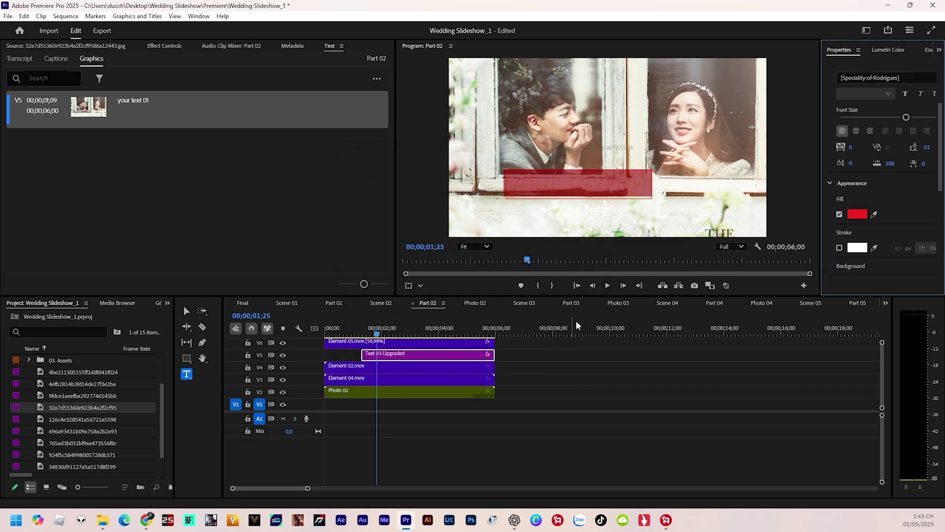
Step: Replace the 'your text 01' placeholder wording with the title 'Yêu thương'
{"action": "left_click", "coordinate": [553, 399]}
{"action": "left_click", "coordinate": [442, 355]}
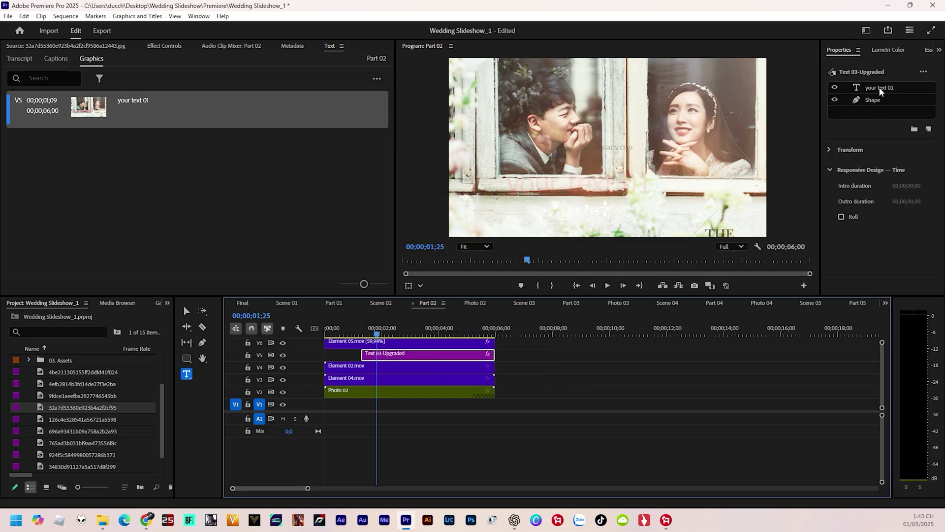
{"action": "left_click", "coordinate": [879, 88]}
{"action": "left_click", "coordinate": [834, 88]}
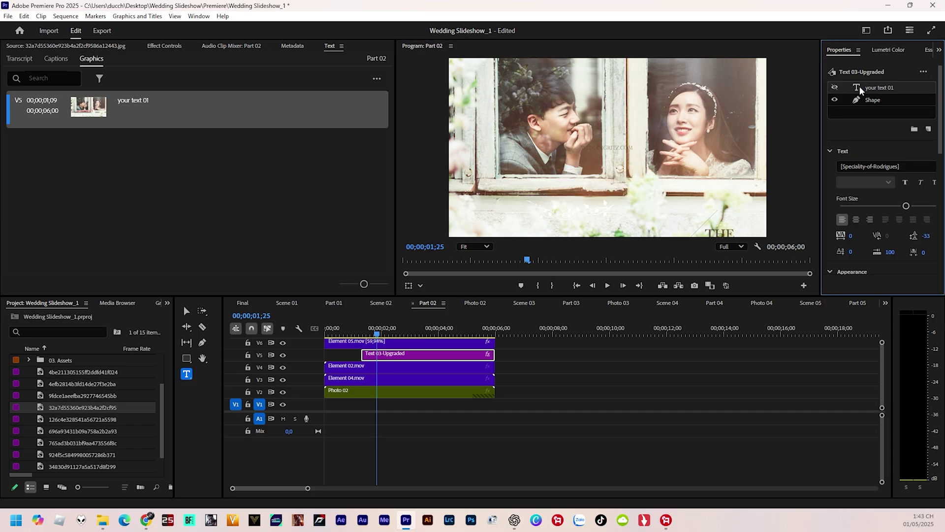
{"action": "left_click", "coordinate": [836, 89]}
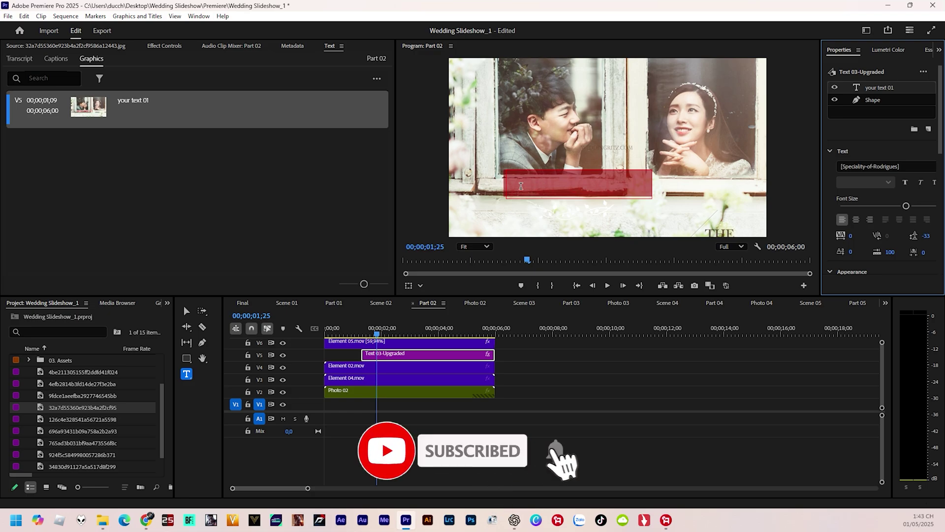
{"action": "key", "text": "Delete"}
{"action": "key", "text": "y"}
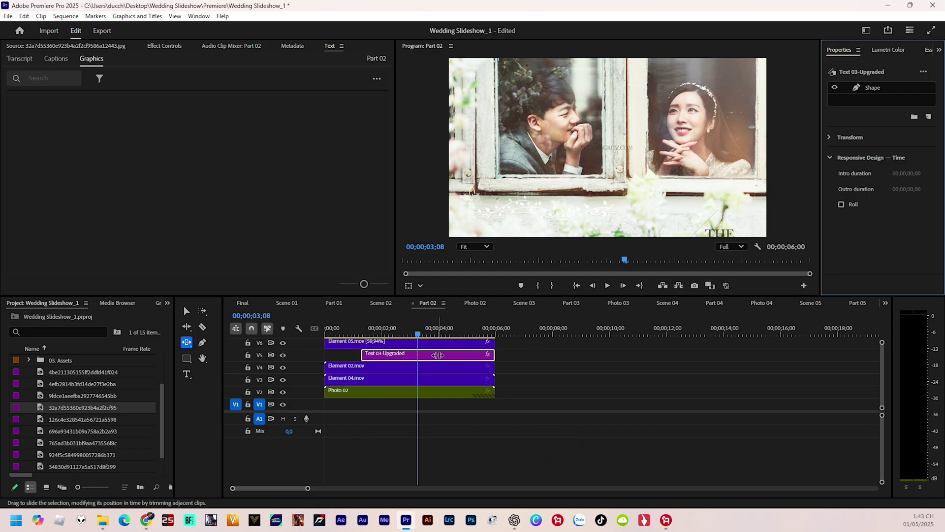
{"action": "key", "text": "v"}
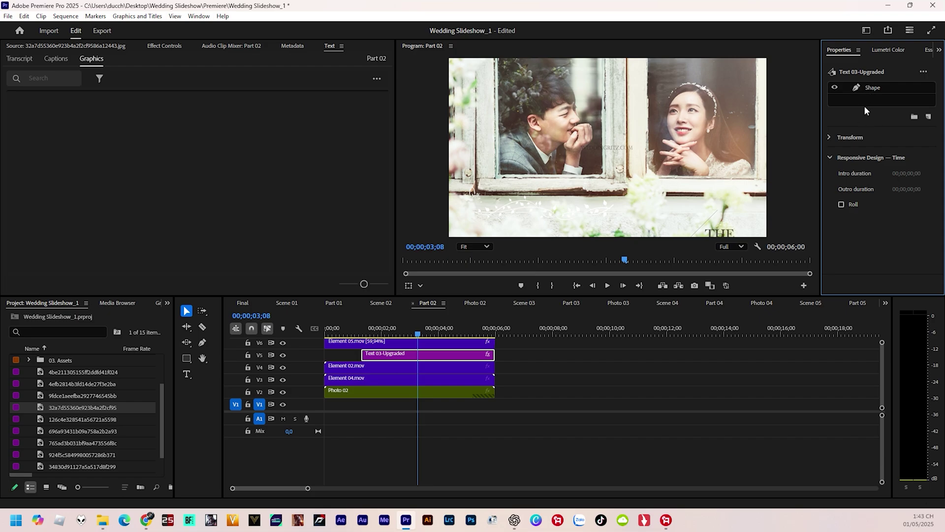
{"action": "key", "text": "ctrl+t"}
{"action": "double_click", "coordinate": [878, 88]}
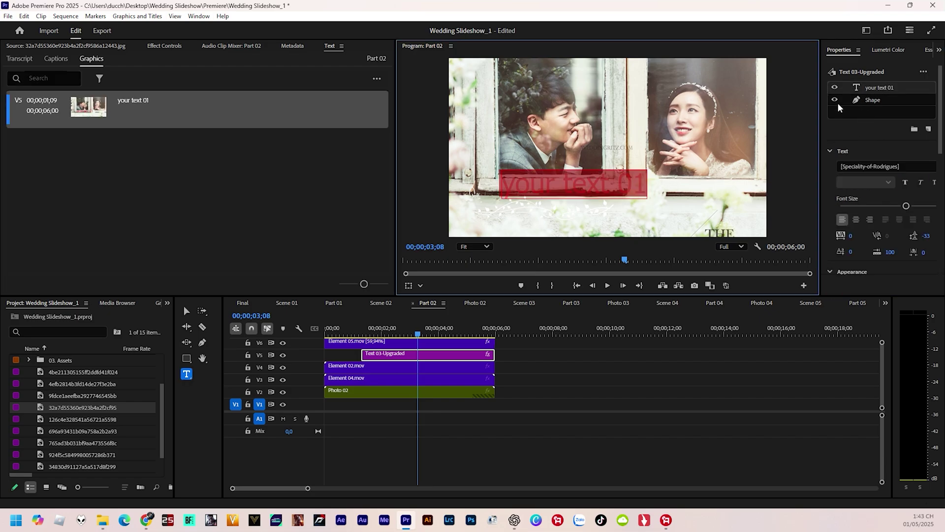
{"action": "type", "text": "Yêu thuong"}
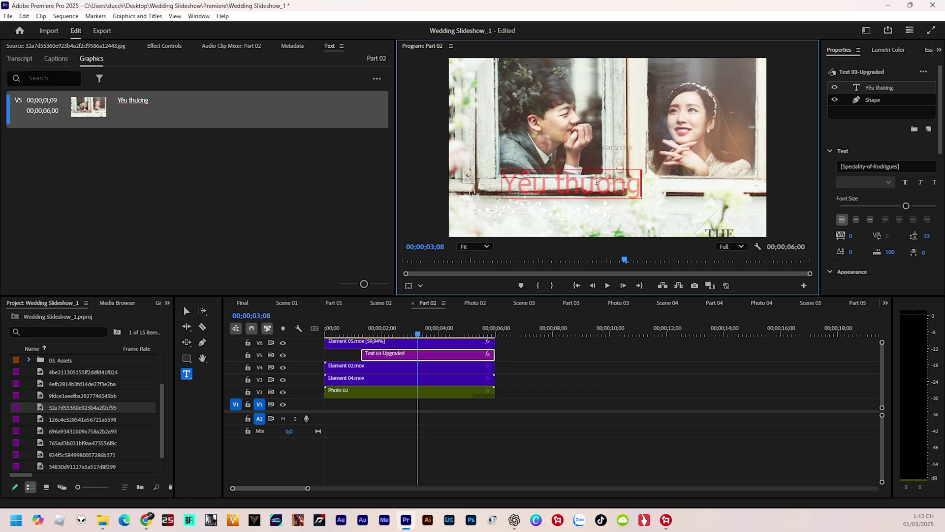
Step: Scale the Yêu thương title to 87% and move it to position 656, 737
{"action": "left_click", "coordinate": [158, 46]}
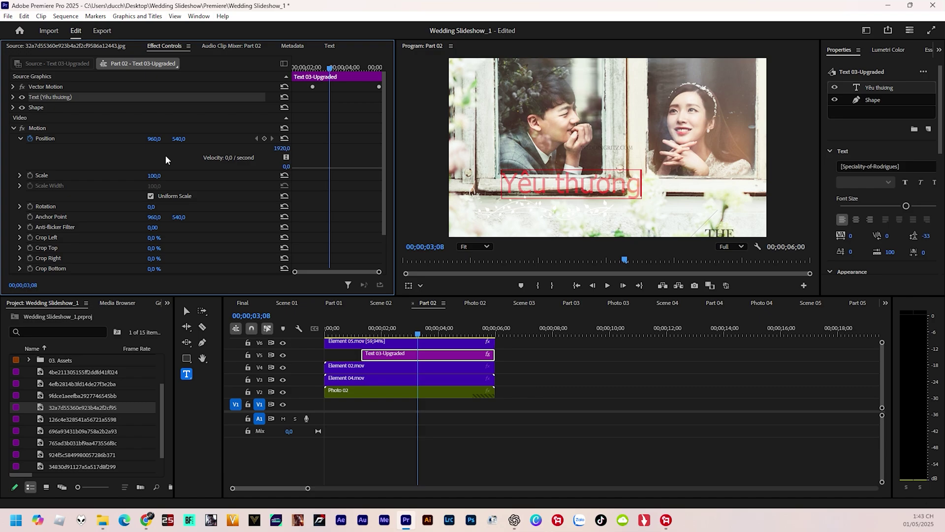
{"action": "left_click_drag", "start_coordinate": [153, 176], "coordinate": [148, 175]}
{"action": "mouse_move", "coordinate": [157, 140]}
{"action": "left_mouse_down"}
{"action": "mouse_move", "coordinate": [185, 140]}
{"action": "mouse_move", "coordinate": [137, 140]}
{"action": "mouse_move", "coordinate": [209, 139]}
{"action": "left_mouse_up"}
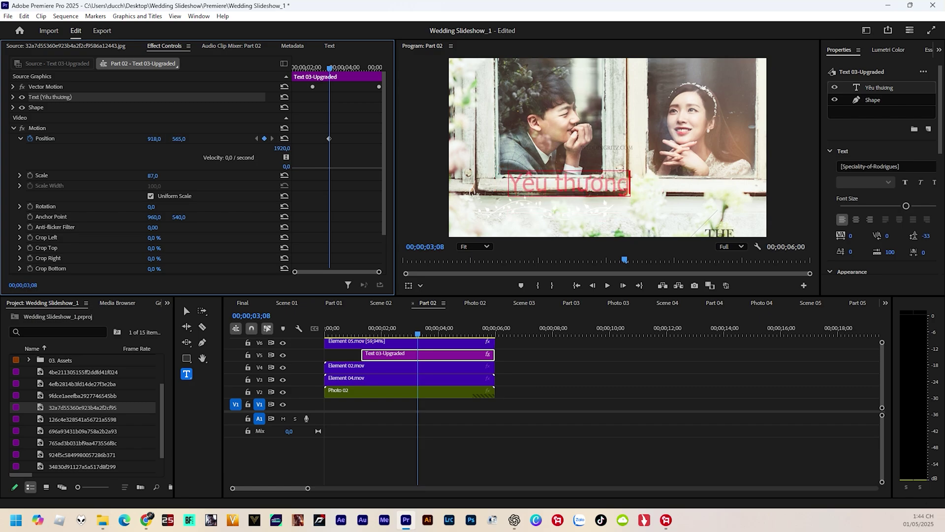
{"action": "left_click_drag", "start_coordinate": [165, 140], "coordinate": [36, 139]}
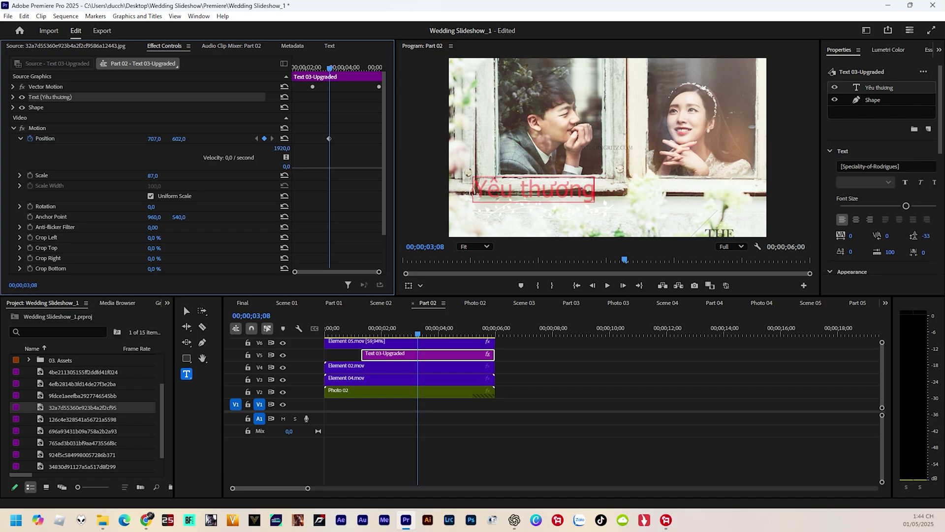
{"action": "left_click_drag", "start_coordinate": [178, 138], "coordinate": [245, 138]}
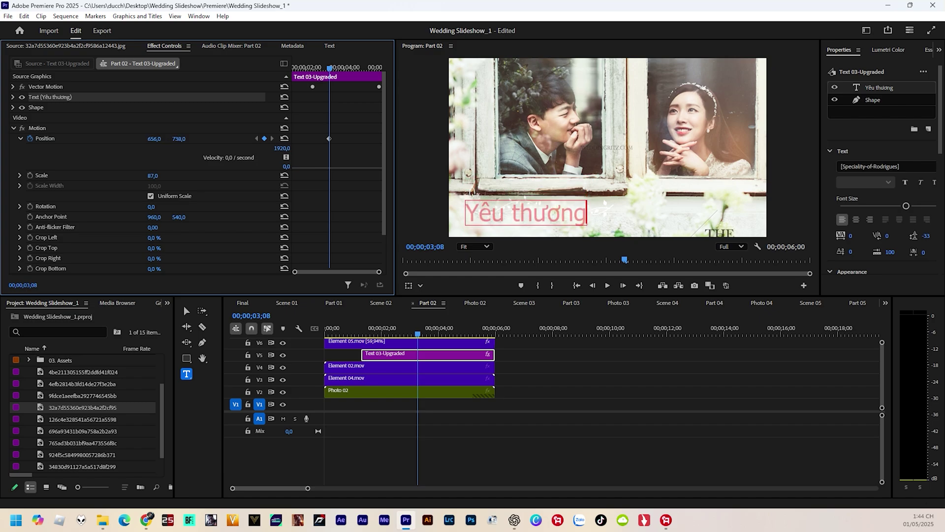
{"action": "left_click_drag", "start_coordinate": [941, 113], "coordinate": [942, 163]}
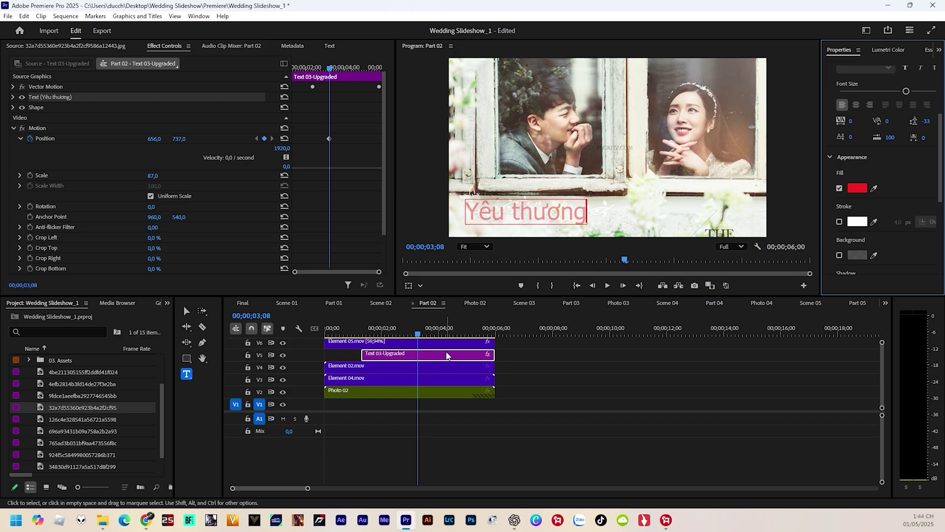
{"action": "double_click", "coordinate": [435, 361]}
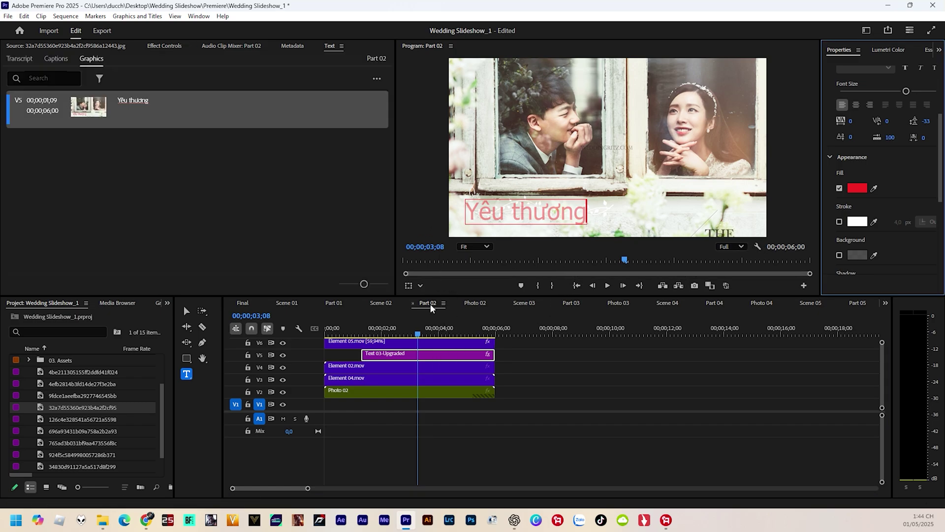
Step: Scrub Part 02 to review the Yêu thương title, then preview it in the Final sequence
{"action": "left_click_drag", "start_coordinate": [418, 336], "coordinate": [391, 333]}
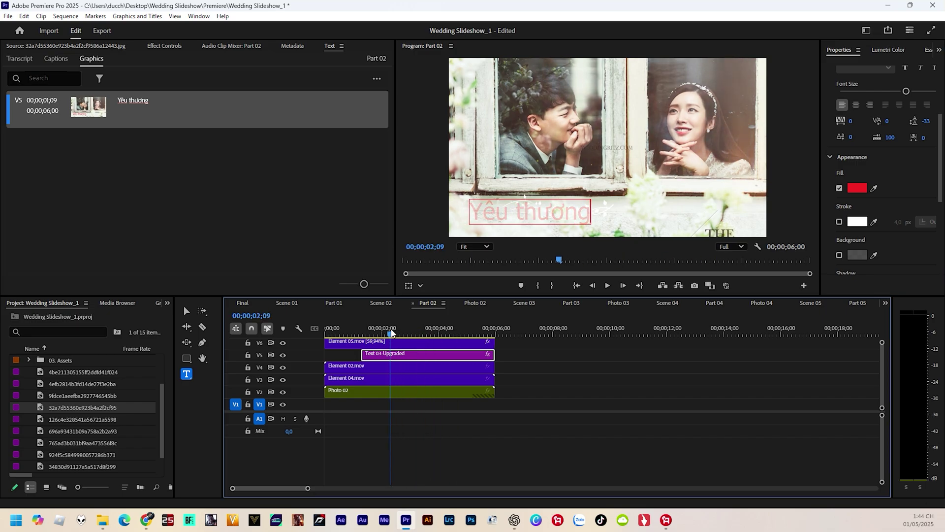
{"action": "left_click_drag", "start_coordinate": [391, 332], "coordinate": [409, 332]}
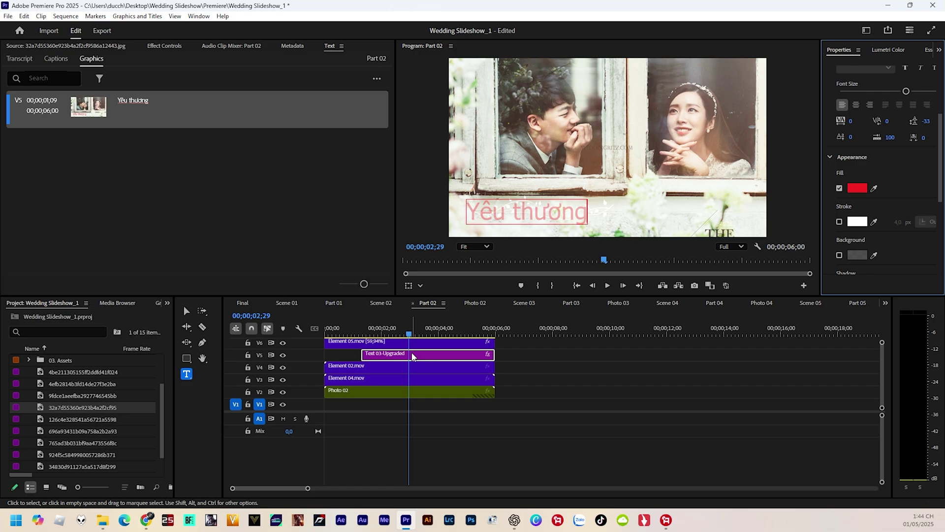
{"action": "scroll", "coordinate": [899, 188], "scroll_direction": "up", "scroll_amount": 5}
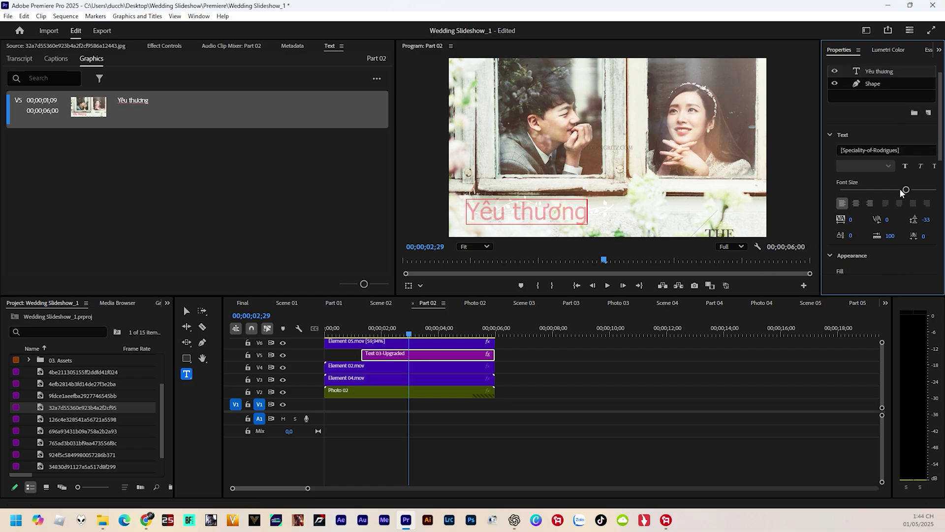
{"action": "left_click", "coordinate": [873, 100]}
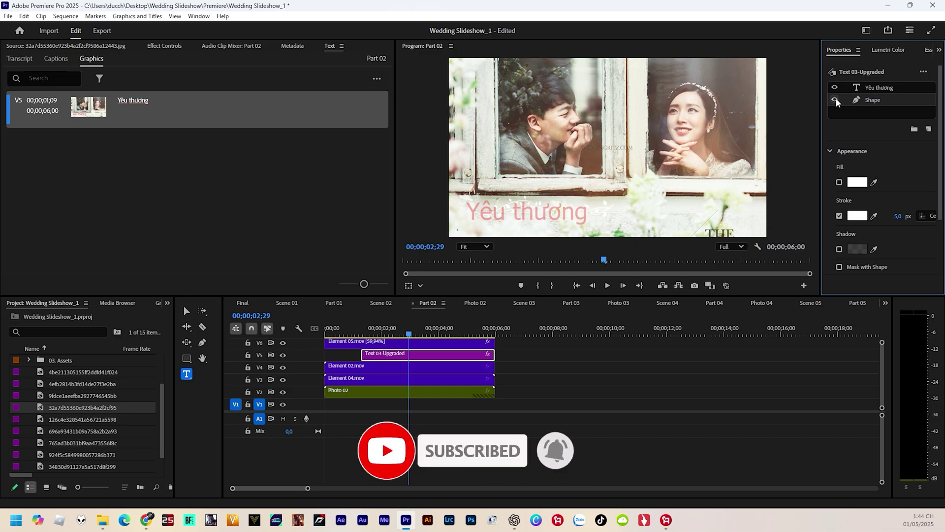
{"action": "left_click", "coordinate": [247, 302]}
{"action": "left_click_drag", "start_coordinate": [394, 335], "coordinate": [464, 338]}
Step: In Scene 03's Part 03, retype the 'your text 02' title as 'Hoài niệm'
{"action": "left_click", "coordinate": [462, 426]}
{"action": "double_click", "coordinate": [458, 424]}
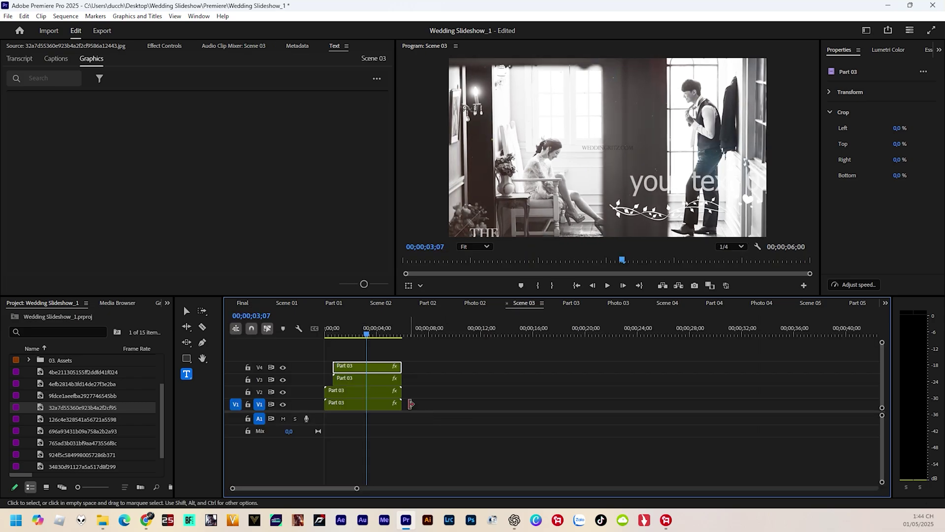
{"action": "double_click", "coordinate": [364, 369]}
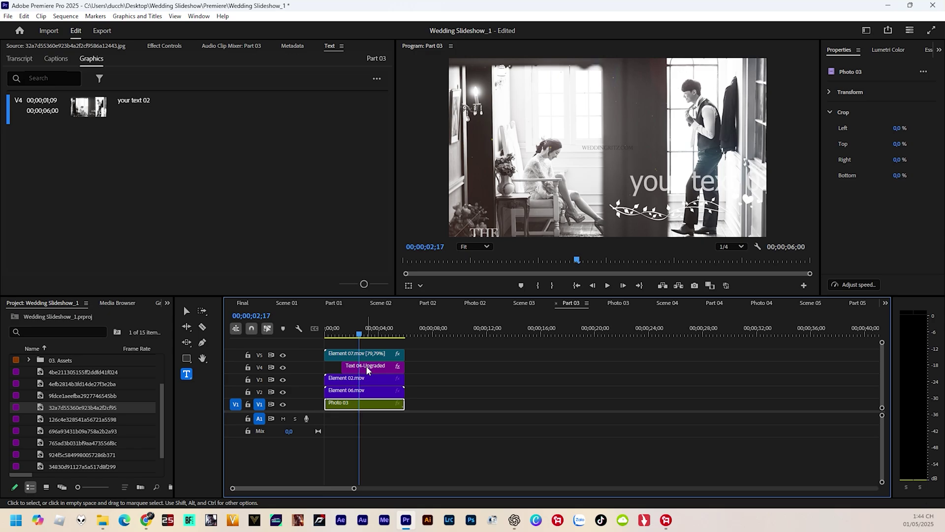
{"action": "left_click", "coordinate": [370, 369]}
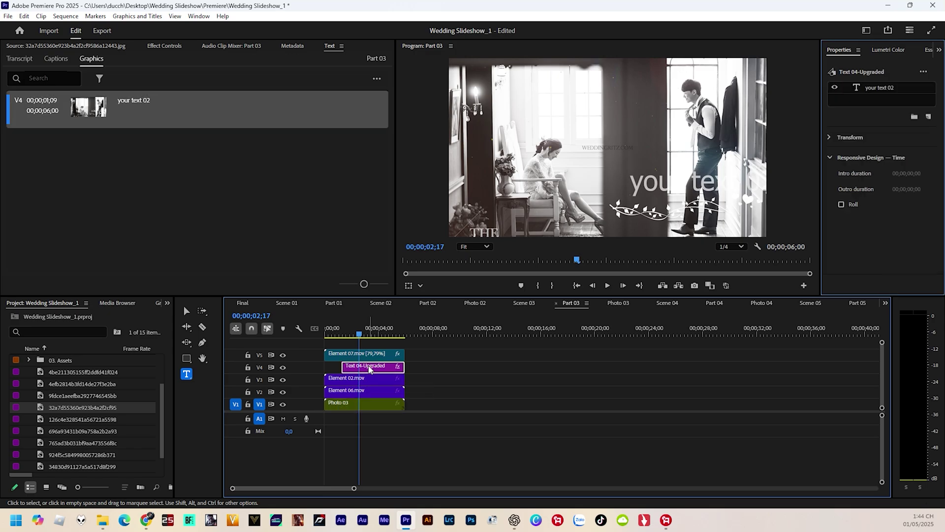
{"action": "left_click", "coordinate": [888, 90]}
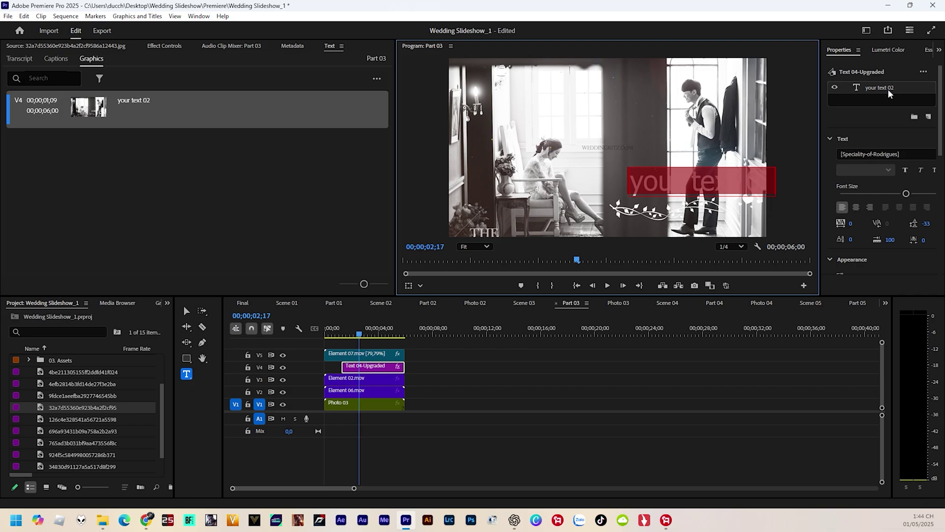
{"action": "type", "text": "Hoài niêm"}
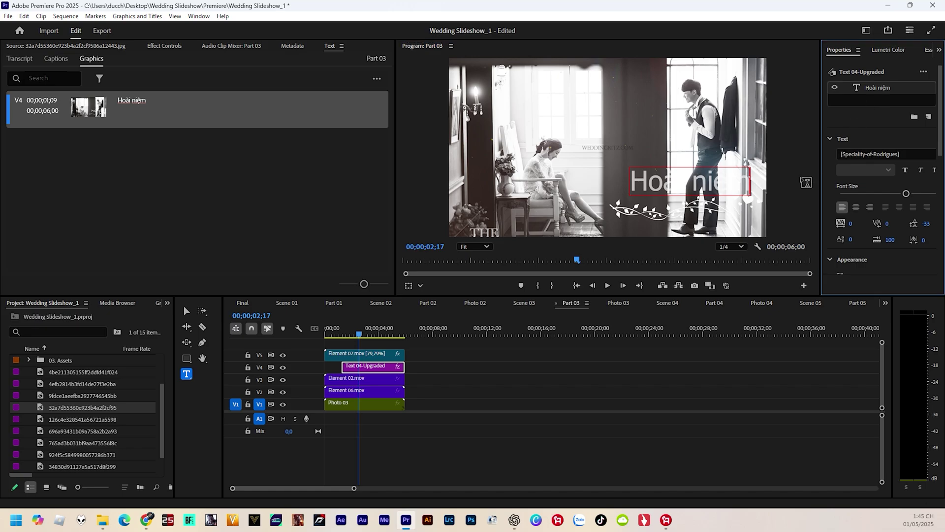
Step: Give the whole Hoài niệm title a blue 0C07F6 fill and return to Final
{"action": "double_click", "coordinate": [704, 179]}
{"action": "left_click_drag", "start_coordinate": [668, 183], "coordinate": [641, 181]}
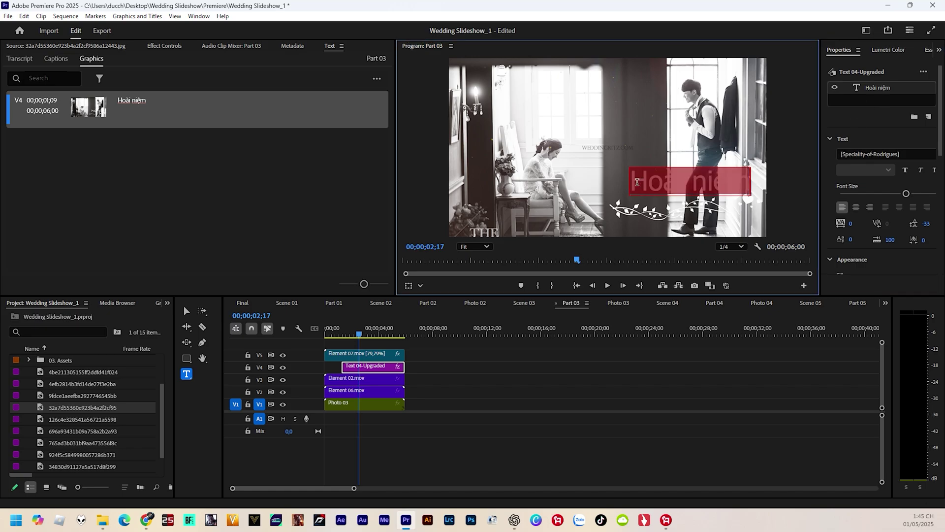
{"action": "scroll", "coordinate": [851, 232], "scroll_direction": "down", "scroll_amount": 2}
{"action": "left_click", "coordinate": [853, 252]}
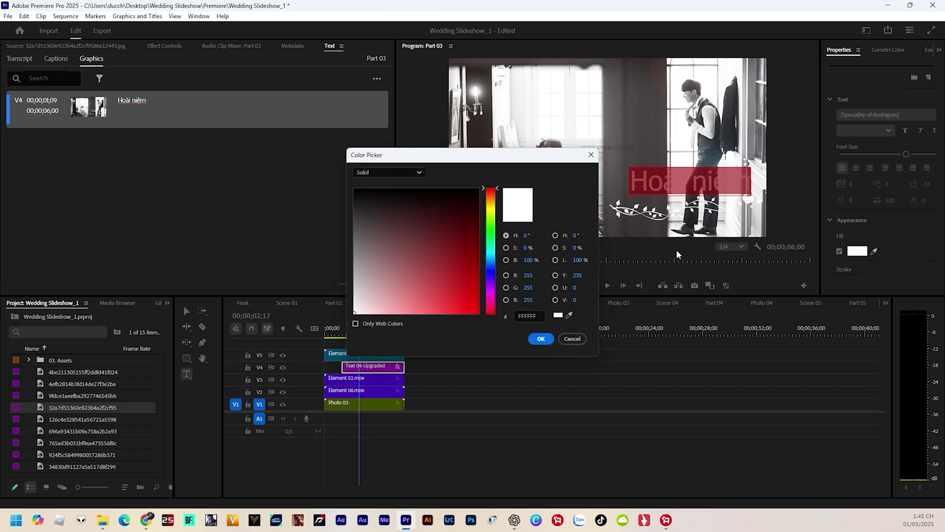
{"action": "left_click", "coordinate": [491, 272]}
{"action": "left_click", "coordinate": [475, 309]}
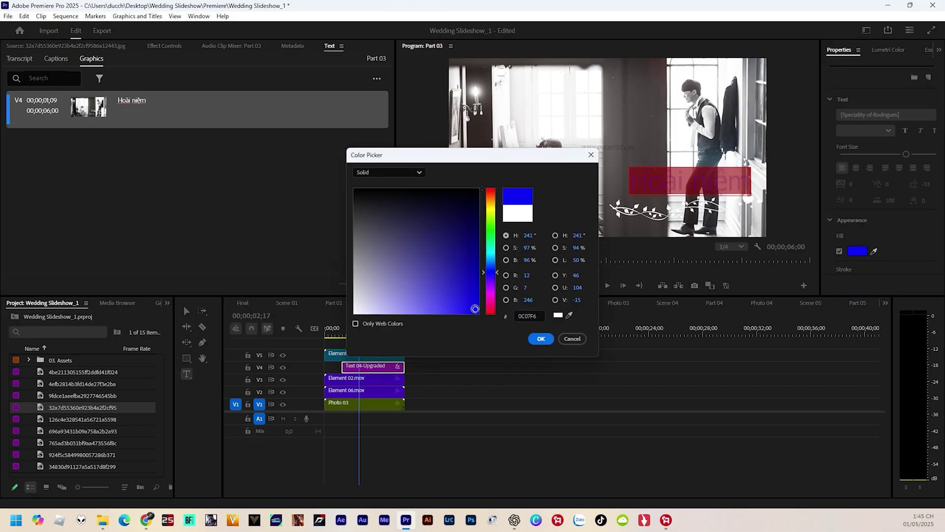
{"action": "left_click", "coordinate": [540, 338]}
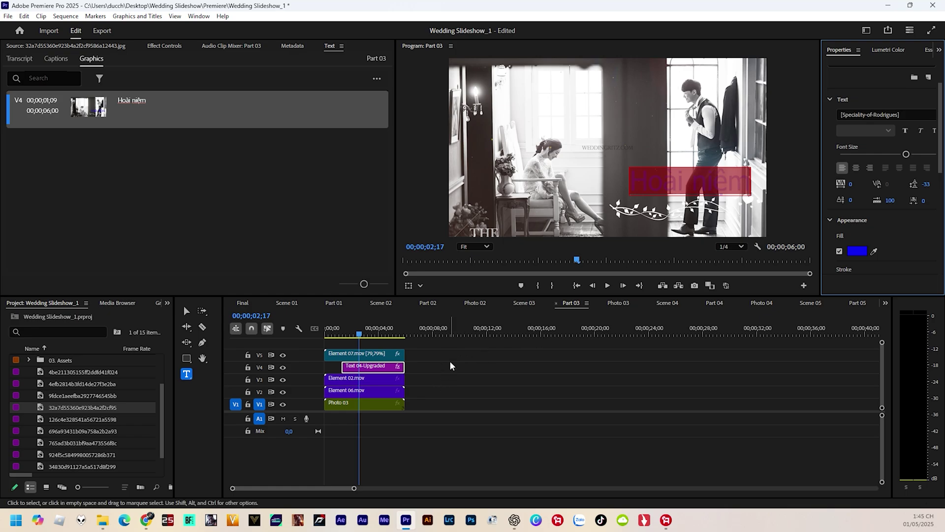
{"action": "left_click", "coordinate": [243, 304]}
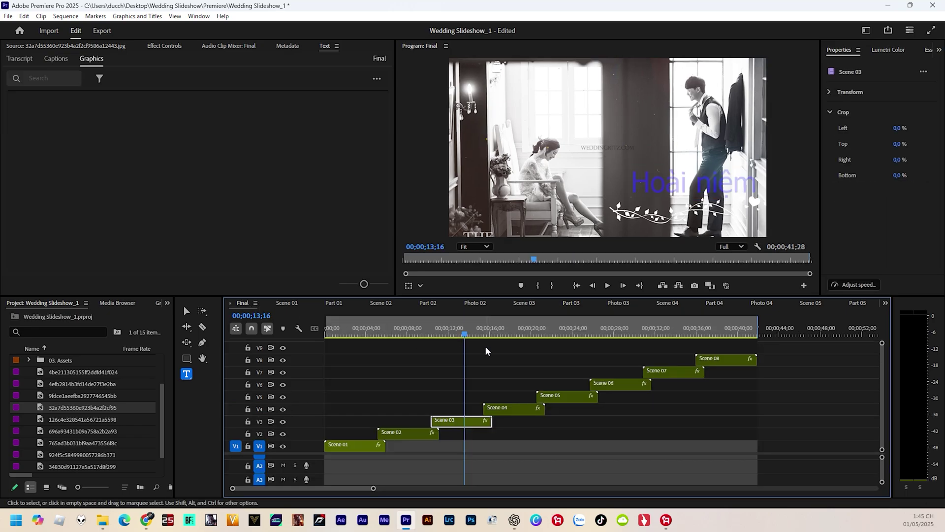
Step: Play the Final sequence from 00;00;09;00 to preview the blue Hoài niệm scene
{"action": "left_click", "coordinate": [457, 336]}
{"action": "left_click_drag", "start_coordinate": [457, 338], "coordinate": [417, 343]}
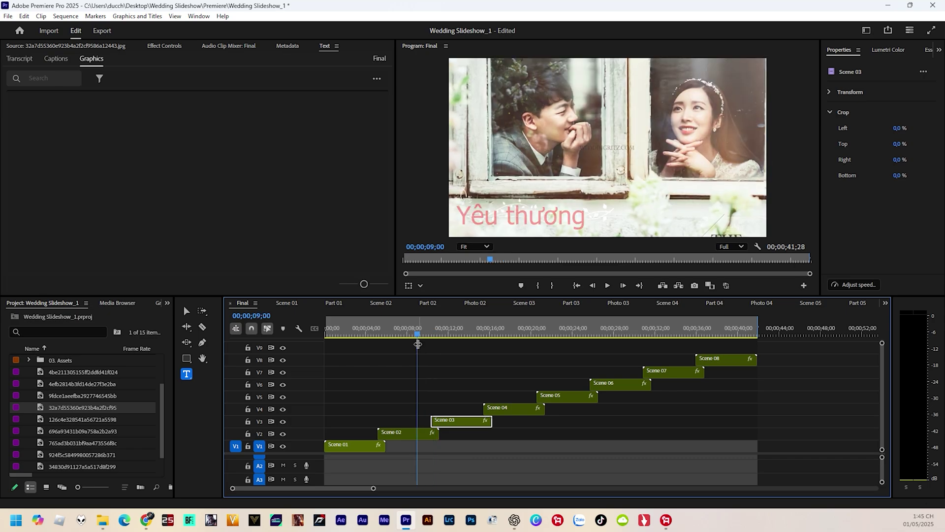
{"action": "key", "text": "space"}
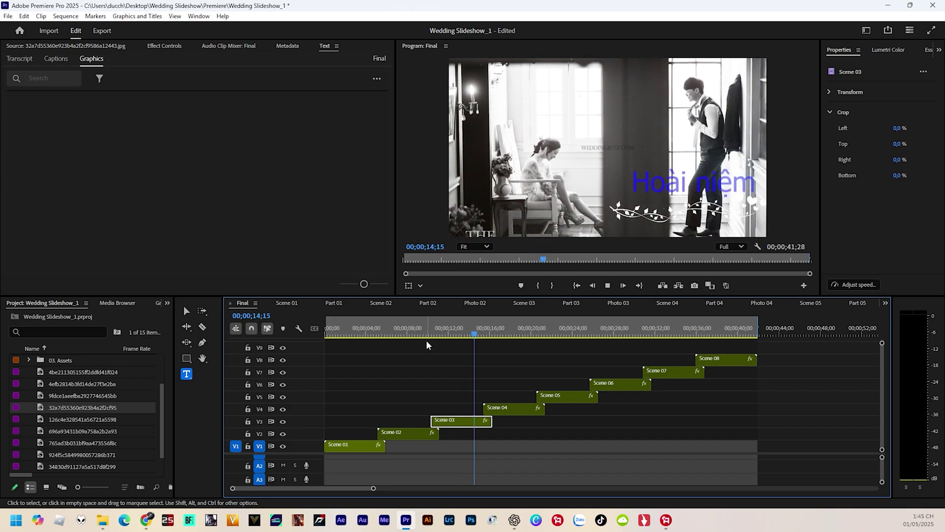
{"action": "key", "text": "space"}
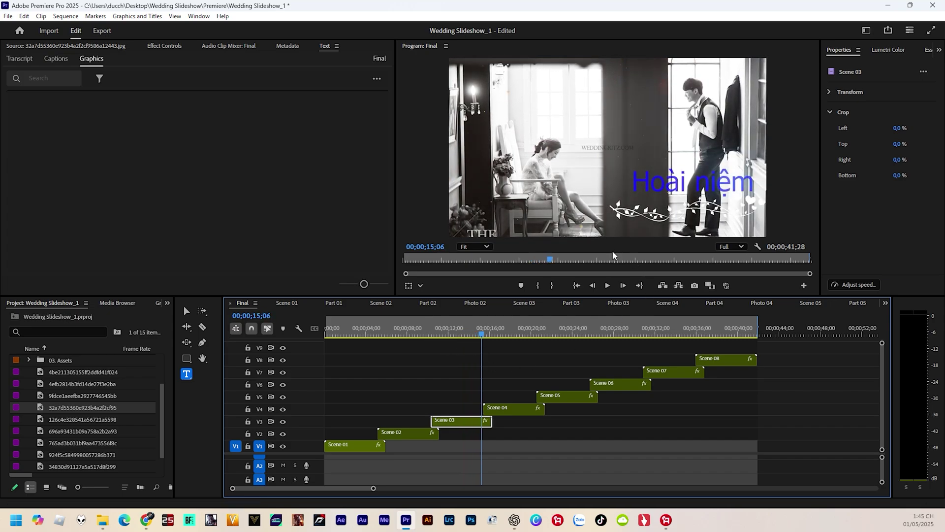
{"action": "mouse_move", "coordinate": [482, 334]}
{"action": "left_mouse_down"}
{"action": "mouse_move", "coordinate": [403, 344]}
{"action": "mouse_move", "coordinate": [459, 345]}
{"action": "left_mouse_up"}
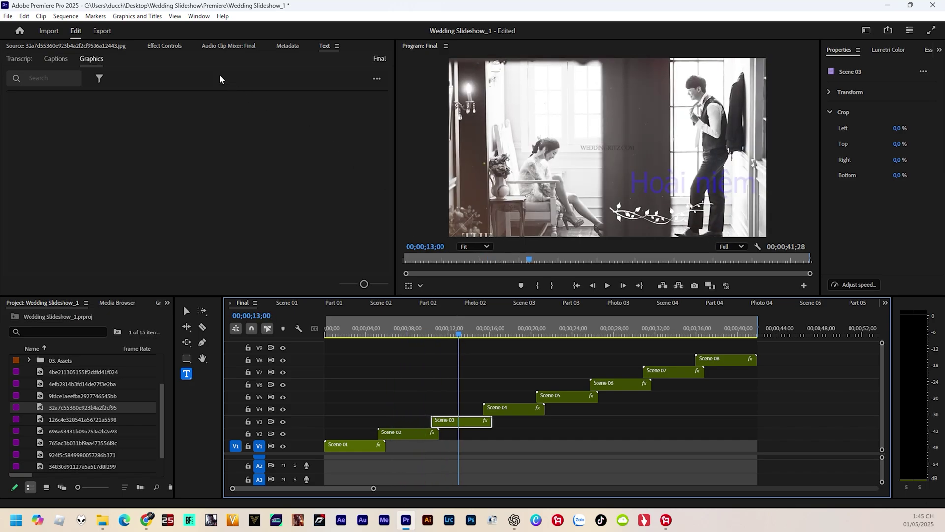
{"action": "left_click", "coordinate": [163, 46]}
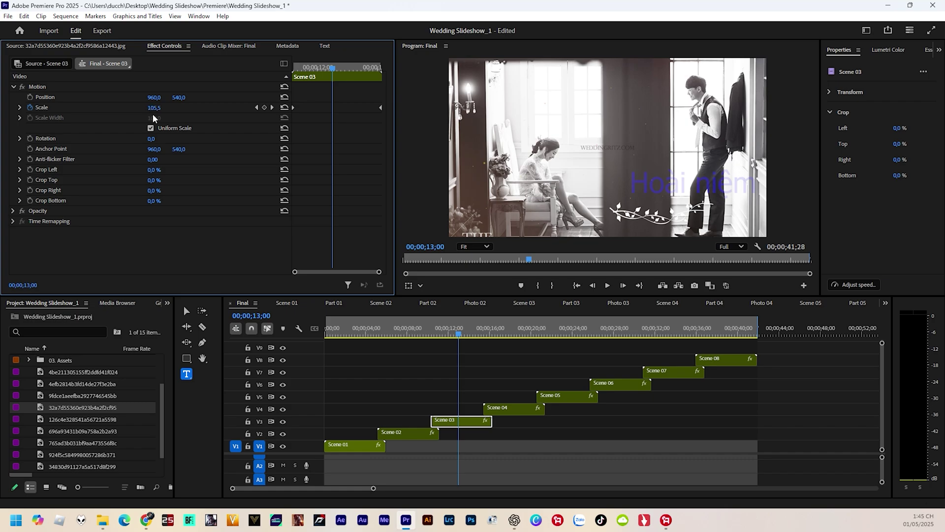
{"action": "left_click_drag", "start_coordinate": [458, 335], "coordinate": [522, 345]}
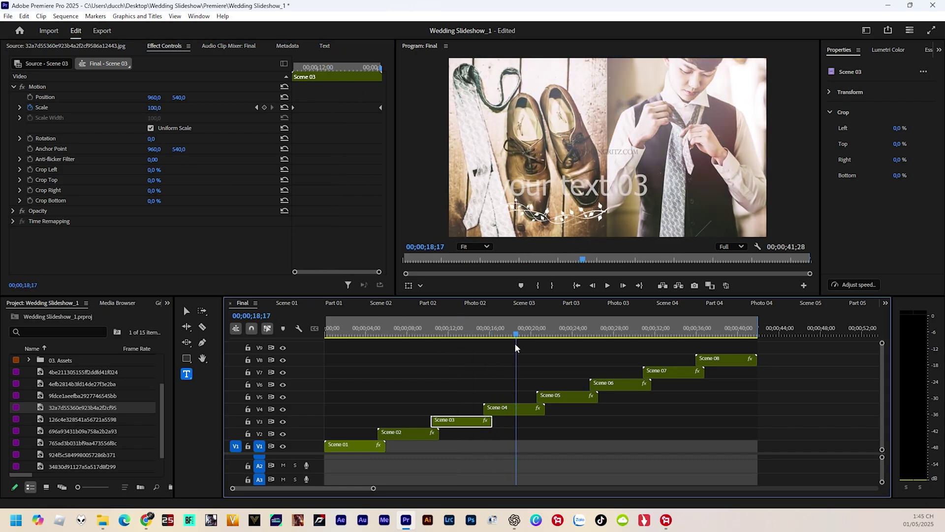
Step: In Scene 04's Part 04, set the 'your text 03' title fill to red
{"action": "double_click", "coordinate": [512, 409]}
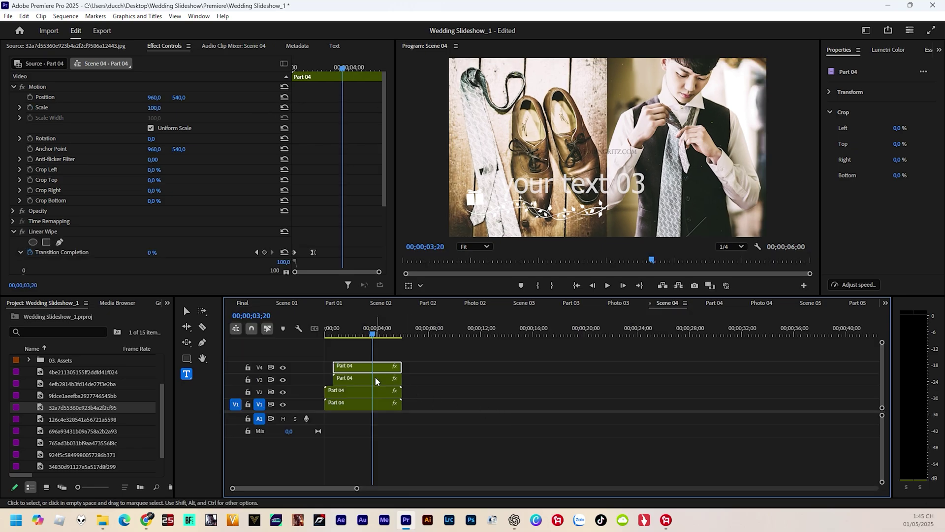
{"action": "double_click", "coordinate": [361, 371]}
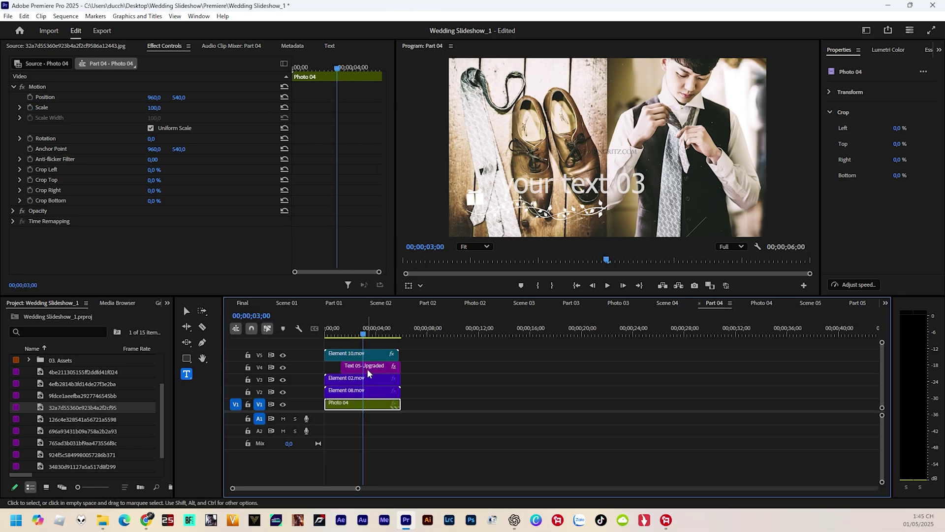
{"action": "left_click", "coordinate": [368, 369]}
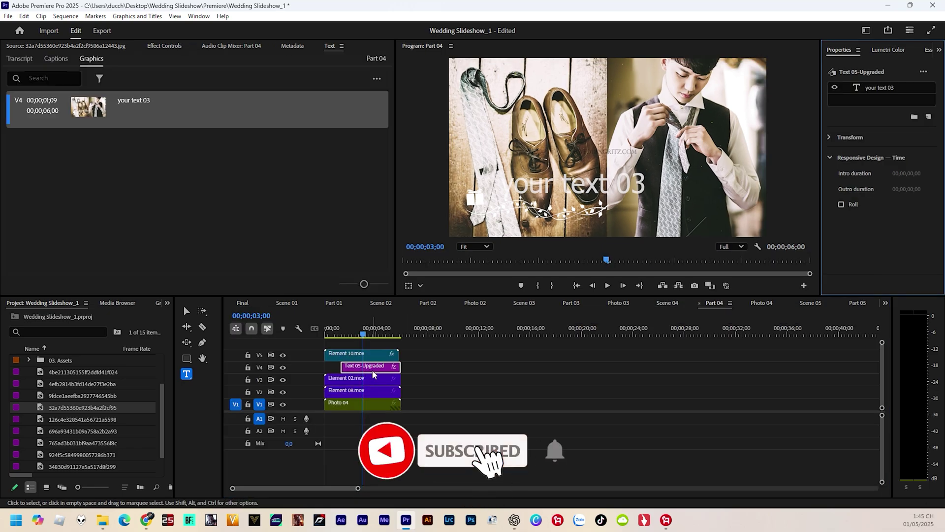
{"action": "left_click", "coordinate": [877, 89]}
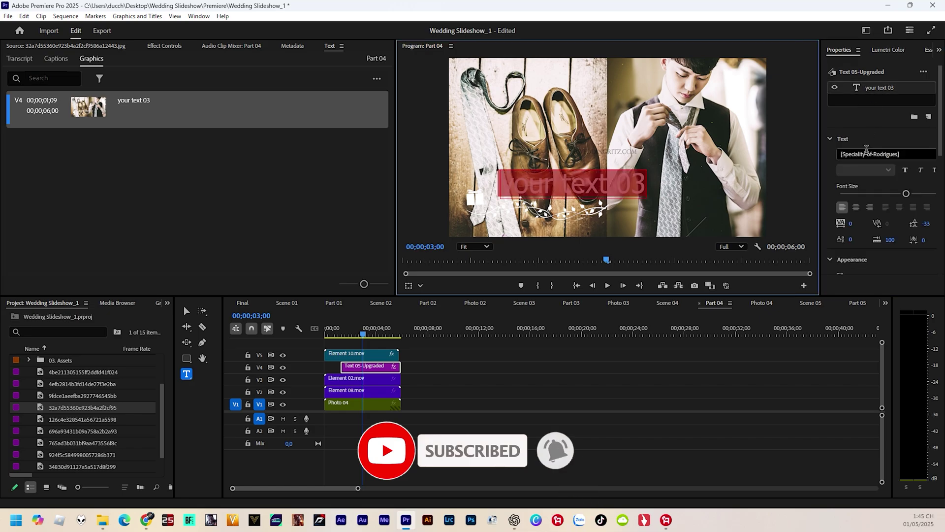
{"action": "scroll", "coordinate": [870, 228], "scroll_direction": "down", "scroll_amount": 3}
{"action": "left_click", "coordinate": [857, 212]}
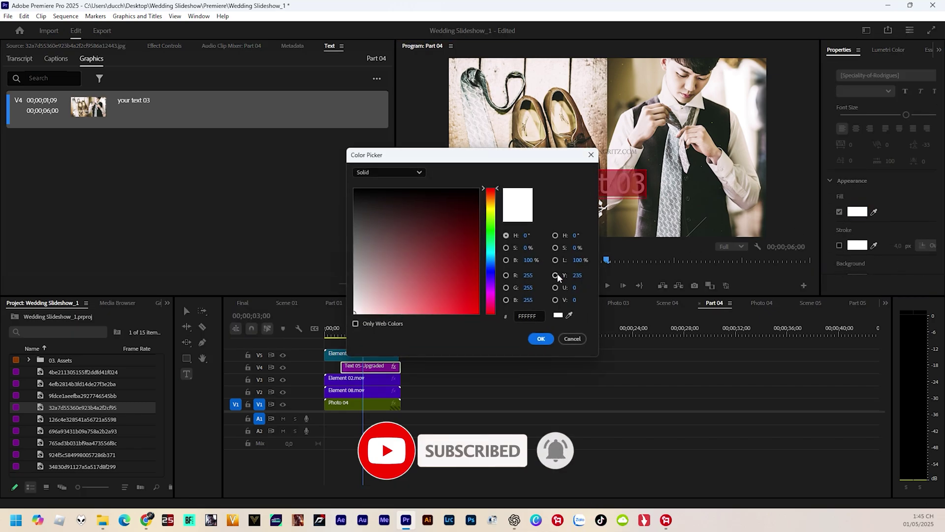
{"action": "left_click", "coordinate": [476, 296]}
{"action": "left_click", "coordinate": [540, 338]}
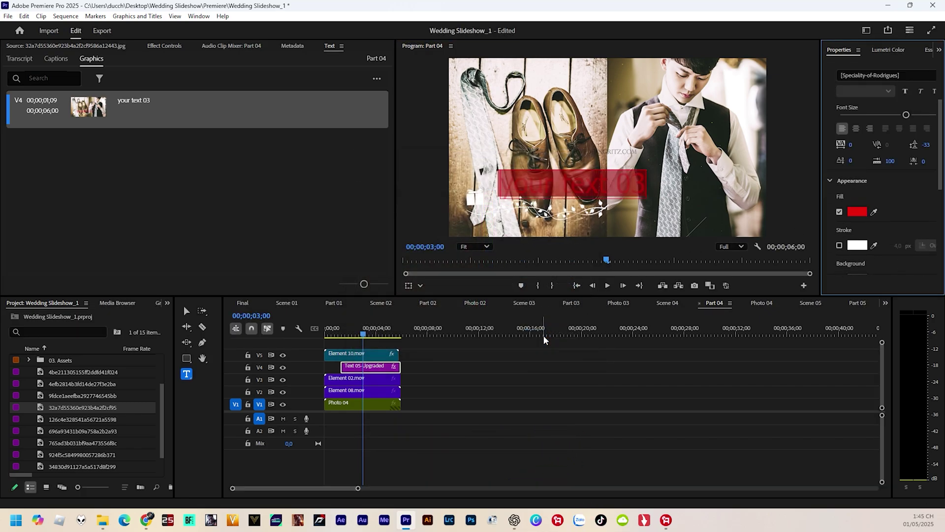
Step: Retype the Part 04 title as 'Nhớ mãi'
{"action": "scroll", "coordinate": [882, 87], "scroll_direction": "up", "scroll_amount": 4}
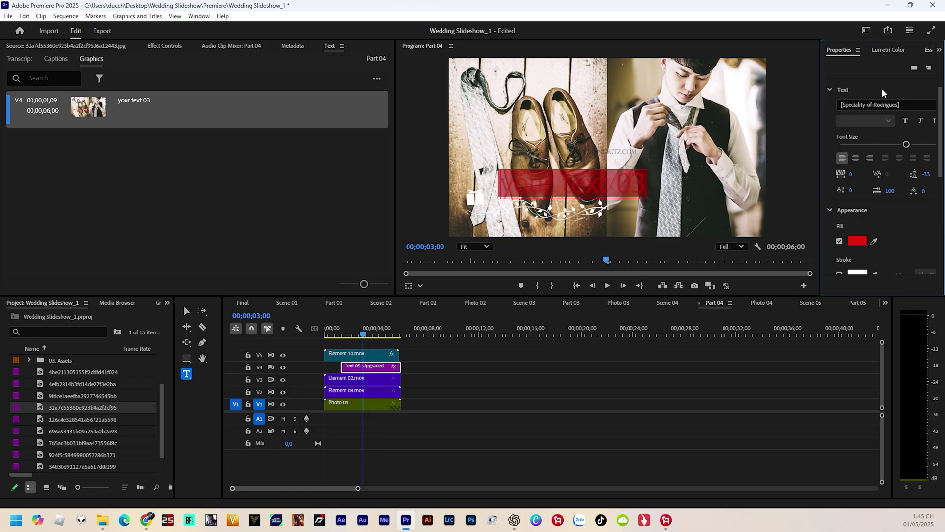
{"action": "left_click", "coordinate": [881, 86]}
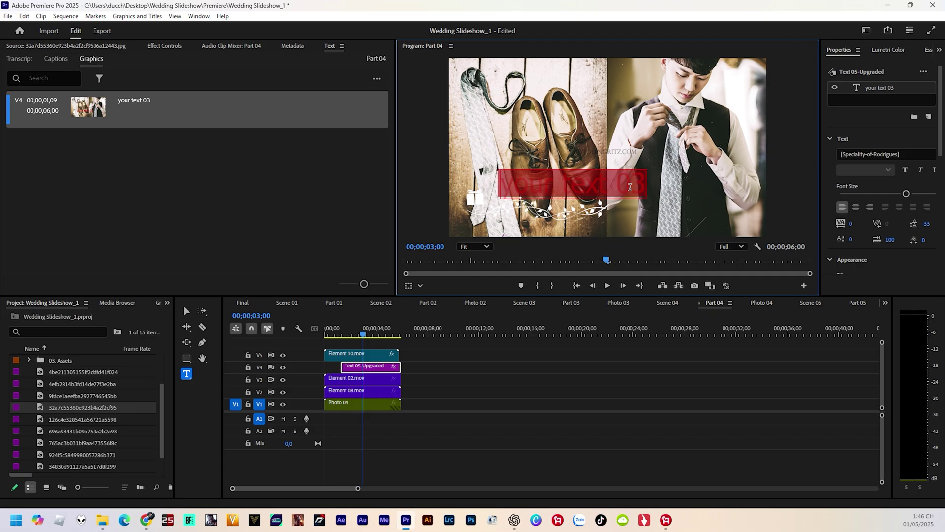
{"action": "type", "text": "Nhow"}
{"action": "key", "text": "BackSpace"}
{"action": "key", "text": "BackSpace"}
{"action": "key", "text": "BackSpace"}
{"action": "key", "text": "BackSpace"}
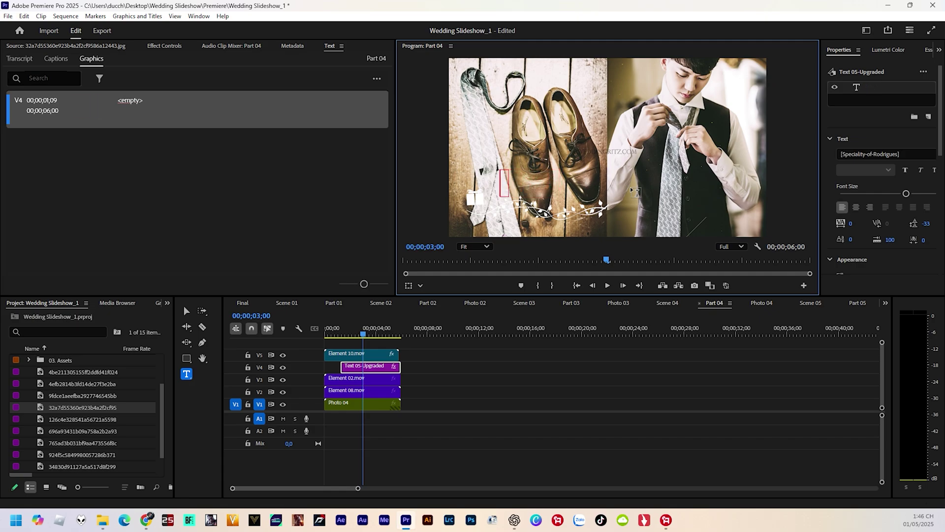
{"action": "type", "text": "Nhớ mãi"}
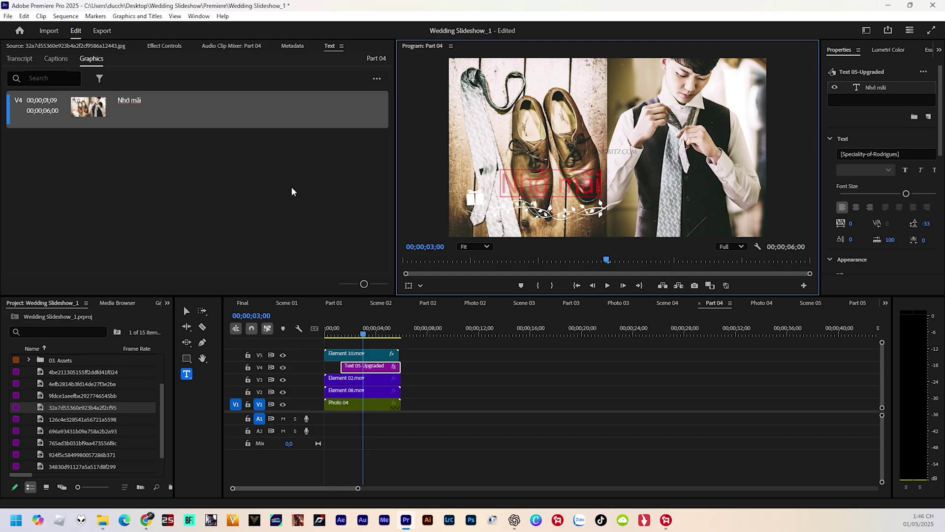
Step: Scale the Nhớ mãi title to 92% and move it to position 651, 774
{"action": "left_click", "coordinate": [165, 46]}
{"action": "left_click_drag", "start_coordinate": [179, 128], "coordinate": [280, 128]}
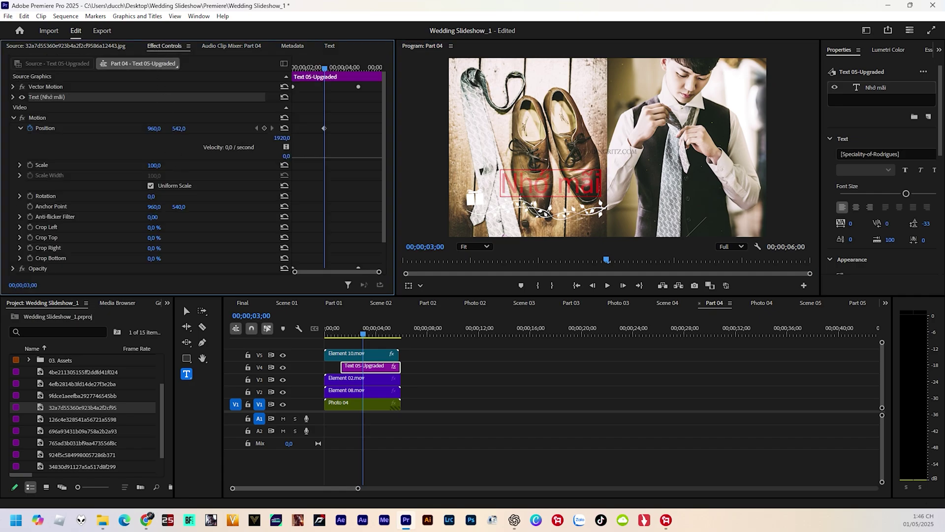
{"action": "left_click_drag", "start_coordinate": [179, 128], "coordinate": [42, 128]}
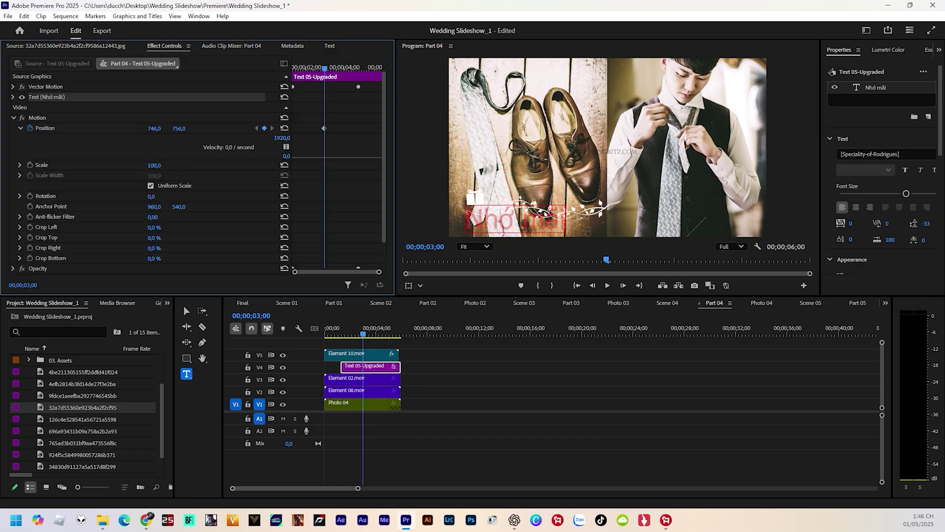
{"action": "left_click_drag", "start_coordinate": [154, 165], "coordinate": [150, 165]}
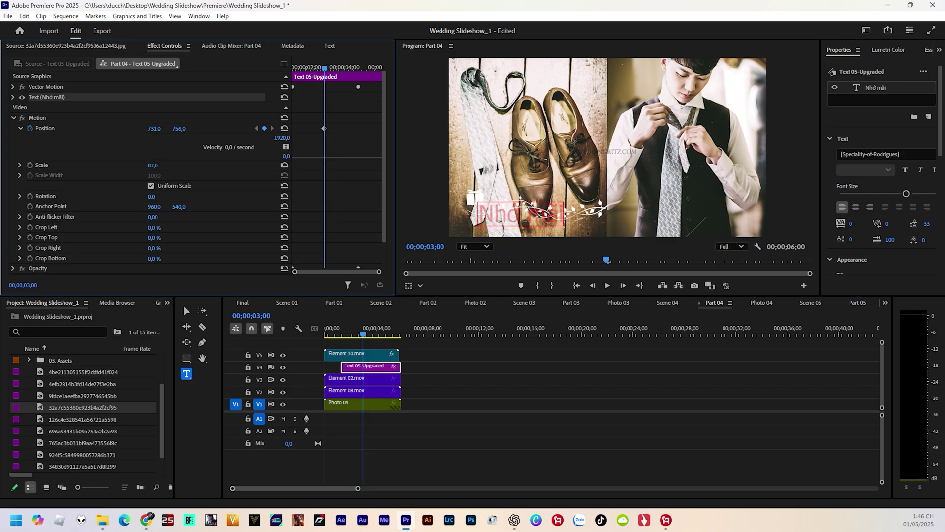
{"action": "mouse_move", "coordinate": [179, 128]}
{"action": "left_mouse_down"}
{"action": "mouse_move", "coordinate": [170, 128]}
{"action": "mouse_move", "coordinate": [196, 128]}
{"action": "mouse_move", "coordinate": [137, 128]}
{"action": "left_mouse_up"}
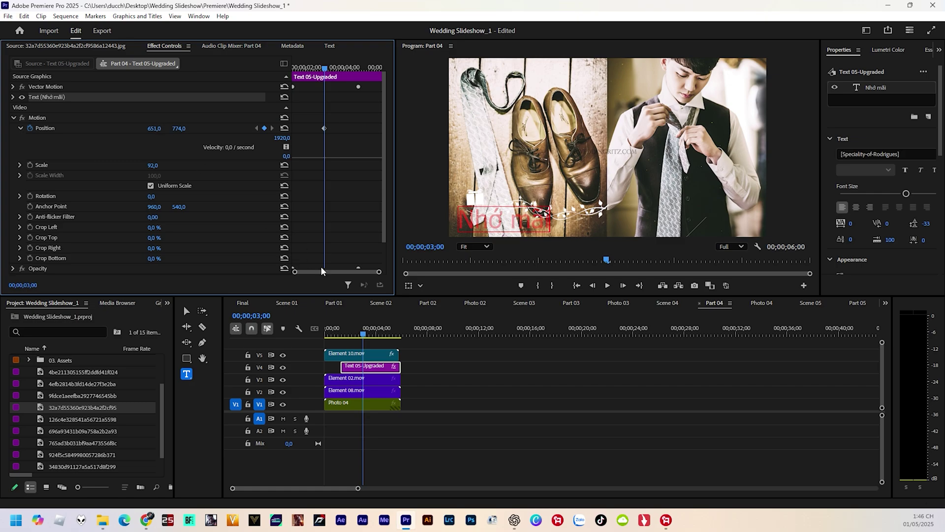
{"action": "left_click", "coordinate": [243, 303]}
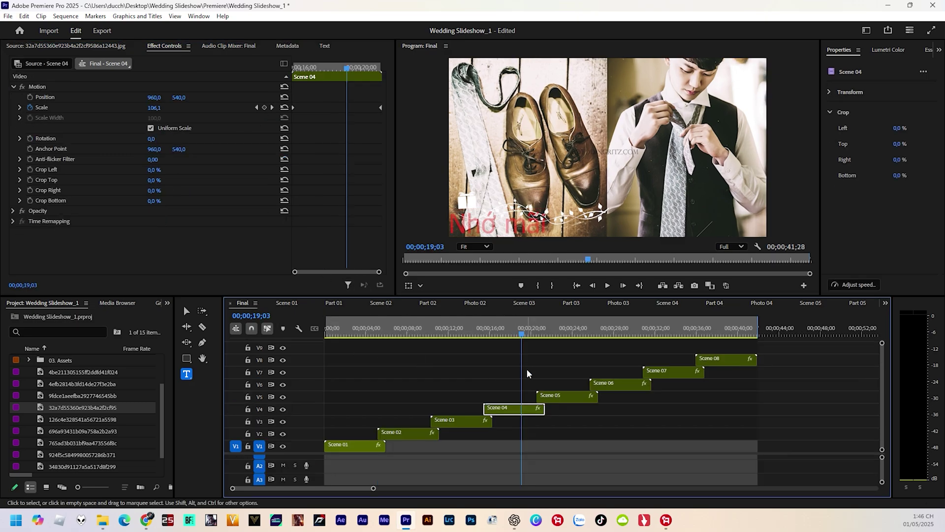
Step: Scrub the Final timeline back over Scene 04 to check the red Nhớ mãi title
{"action": "mouse_move", "coordinate": [533, 343]}
{"action": "left_mouse_down"}
{"action": "mouse_move", "coordinate": [496, 340]}
{"action": "mouse_move", "coordinate": [527, 340]}
{"action": "left_mouse_up"}
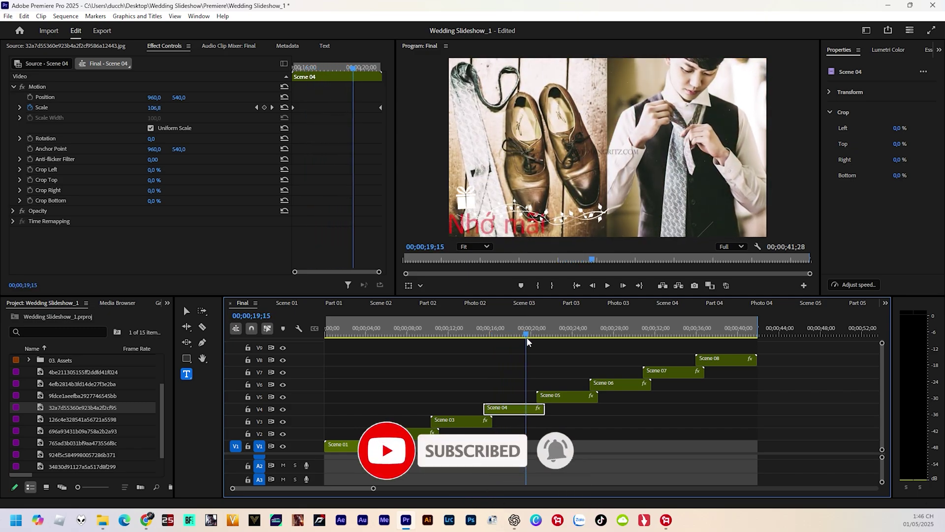
{"action": "left_click_drag", "start_coordinate": [527, 338], "coordinate": [508, 341]}
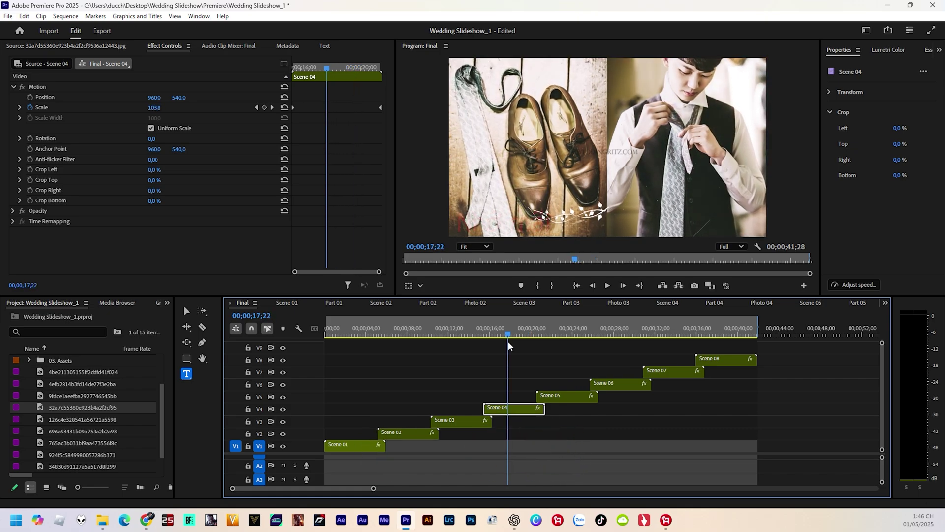